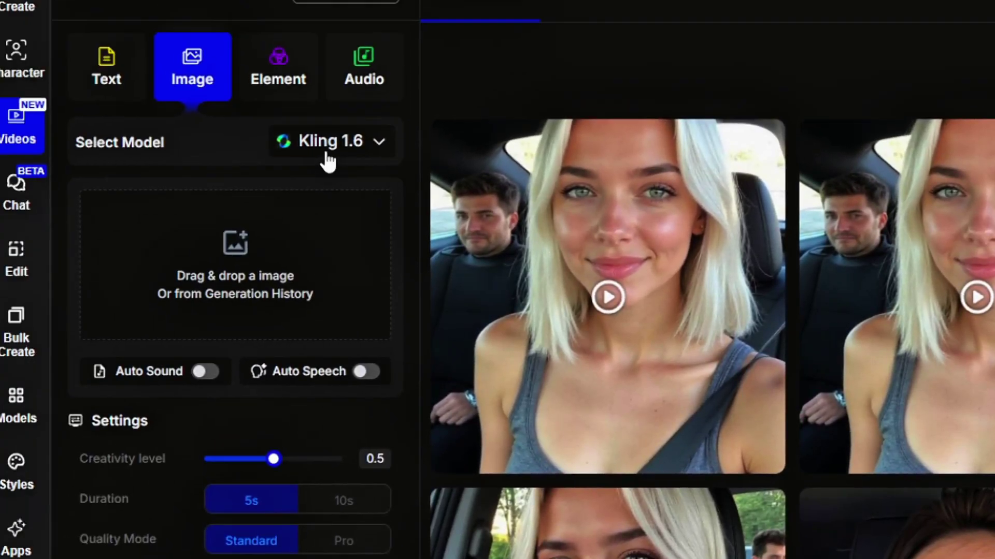
# Step: View the Kling 1.6 video model list, then open the saved Characters library
pyautogui.click(326, 154)
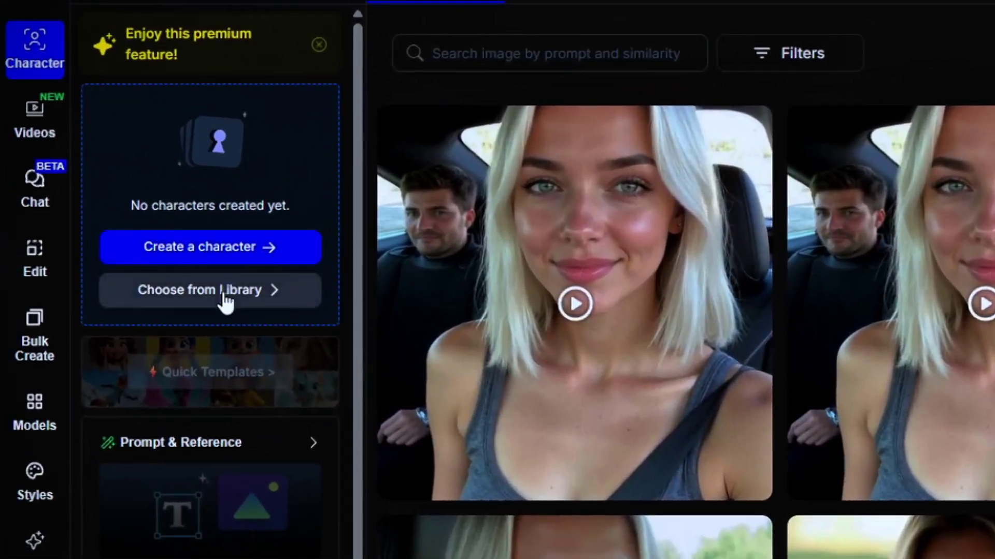
pyautogui.click(227, 301)
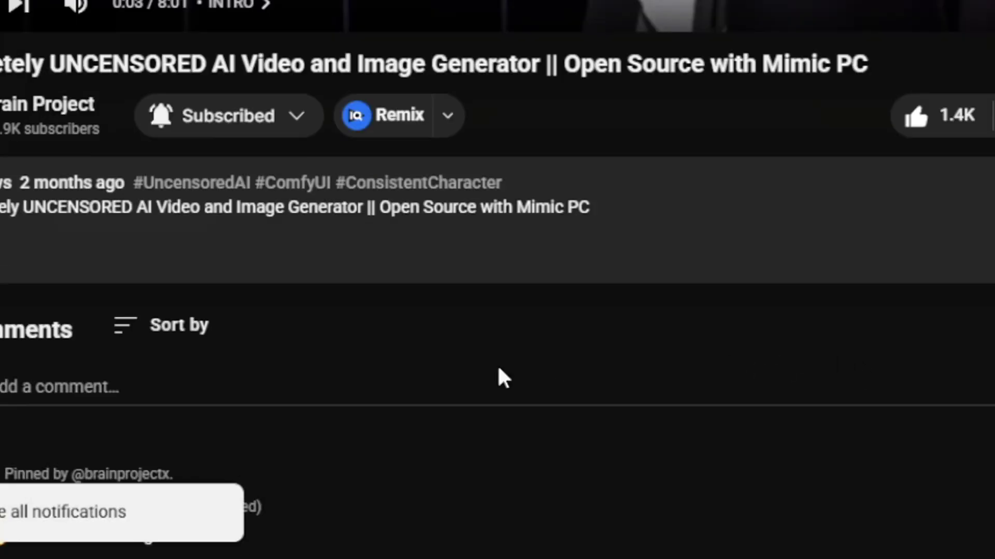
# Step: Start writing a comment on the YouTube video page
pyautogui.click(497, 378)
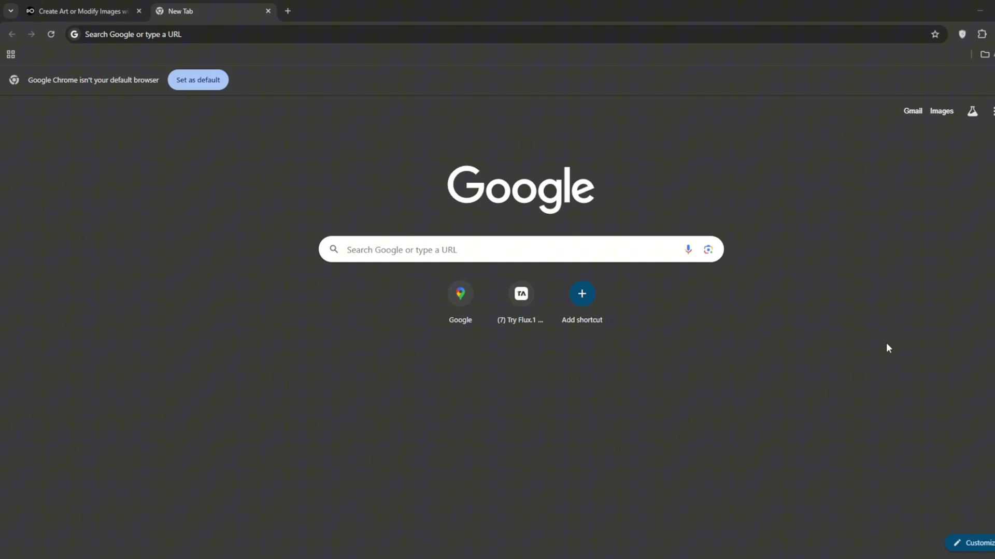
# Step: Return to the OpenArt home tab and scroll down to its Featured Apps section
pyautogui.click(122, 132)
pyautogui.click(50, 5)
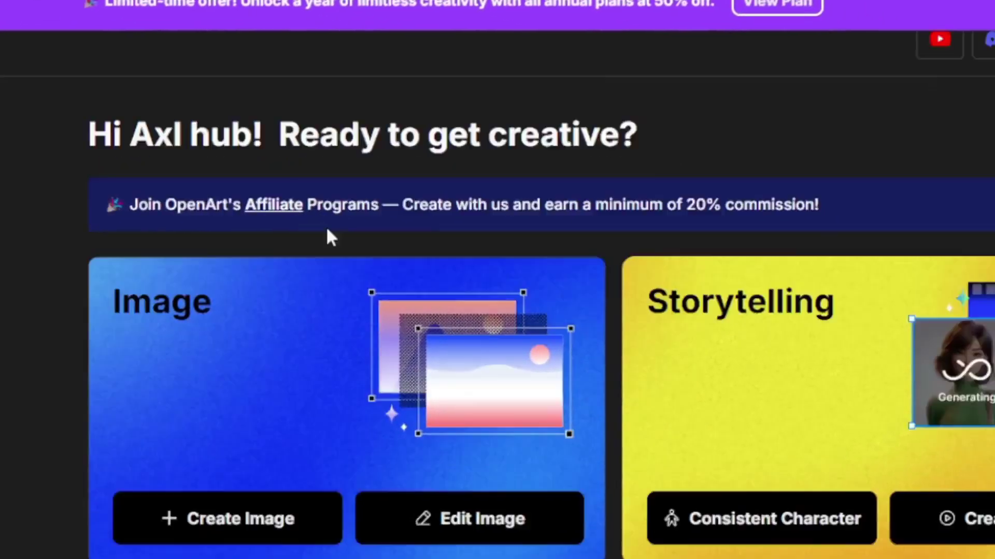
pyautogui.scroll(-3, 326, 233)
pyautogui.scroll(3, 317, 233)
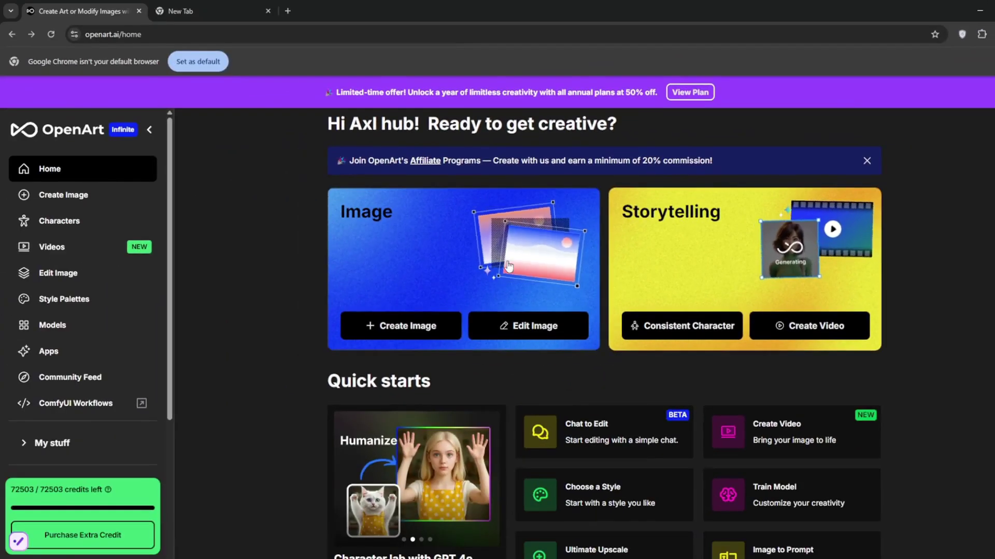
pyautogui.rightClick(424, 322)
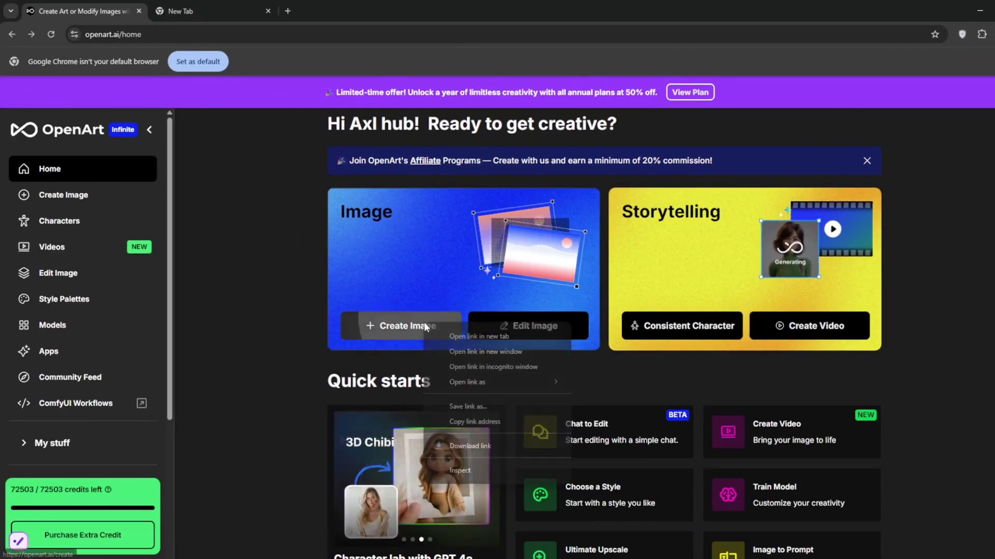
pyautogui.click(319, 297)
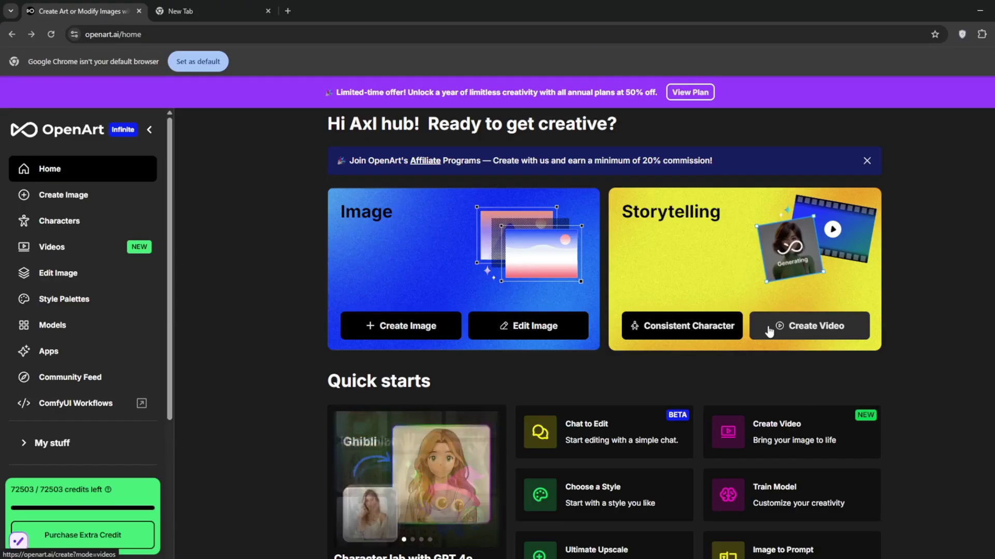
pyautogui.scroll(-1, 891, 338)
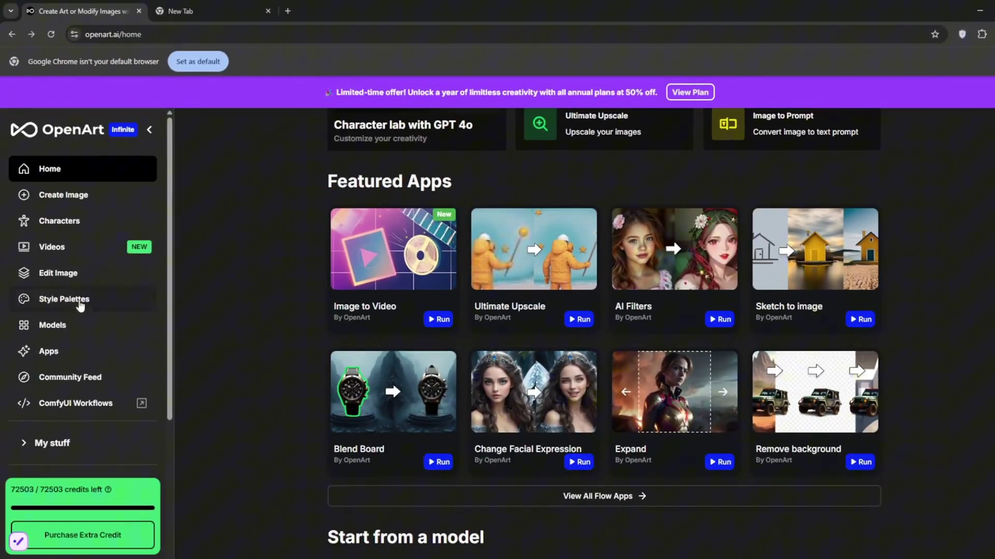
# Step: Open the AI Apps page and browse its Creative Concepts and Image Editing apps
pyautogui.scroll(-5, 61, 258)
pyautogui.scroll(4, 61, 257)
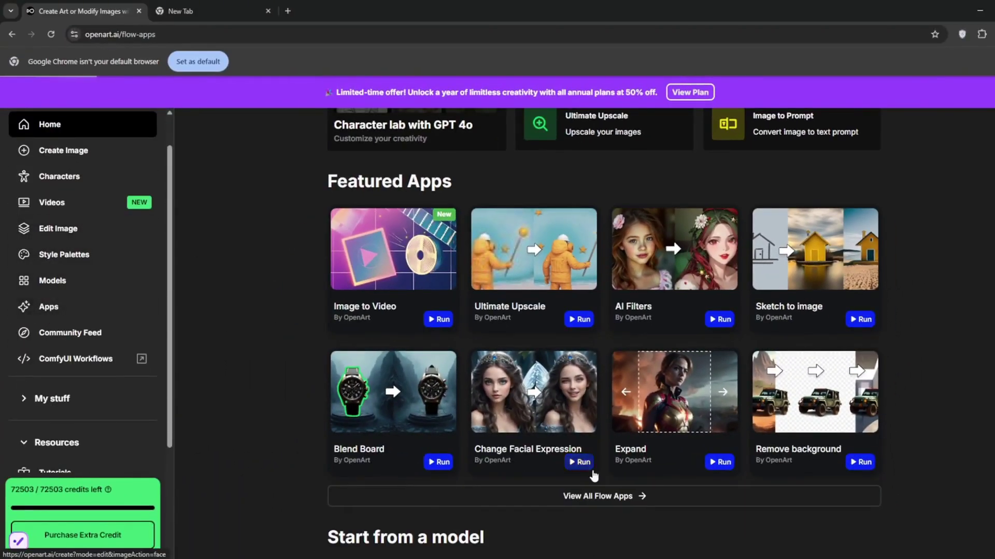
pyautogui.click(597, 496)
pyautogui.scroll(-1, 754, 359)
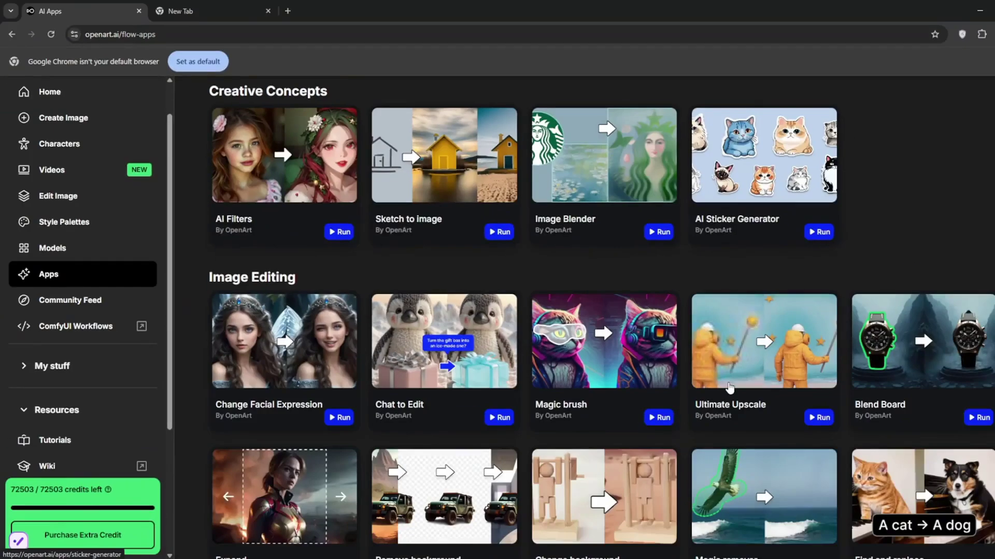
pyautogui.scroll(-4, 755, 409)
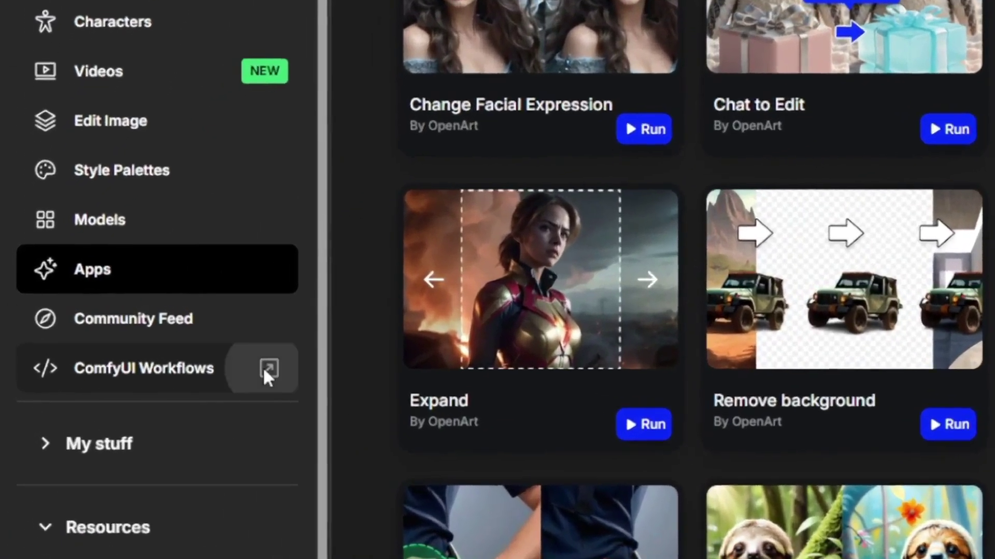
# Step: Browse ComfyUI Workflows in a new tab, then go back to the OpenArt home tab
pyautogui.click(266, 369)
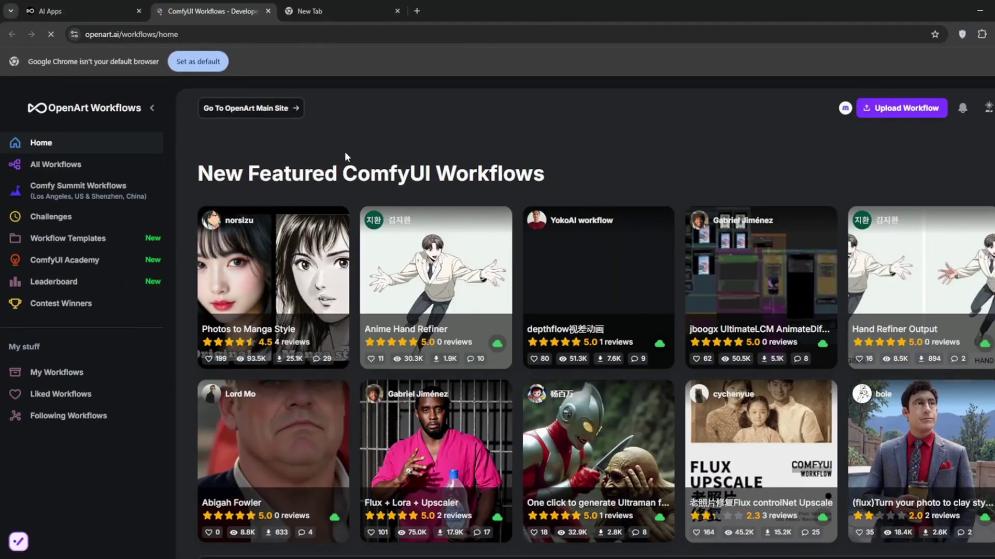
pyautogui.scroll(-1, 344, 152)
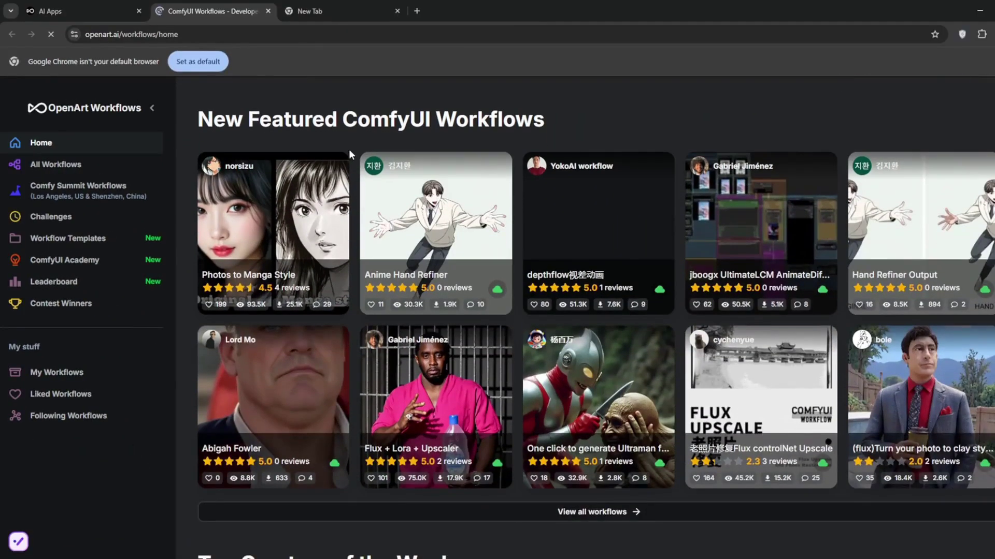
pyautogui.scroll(-2, 312, 315)
pyautogui.scroll(-5, 321, 319)
pyautogui.scroll(7, 338, 327)
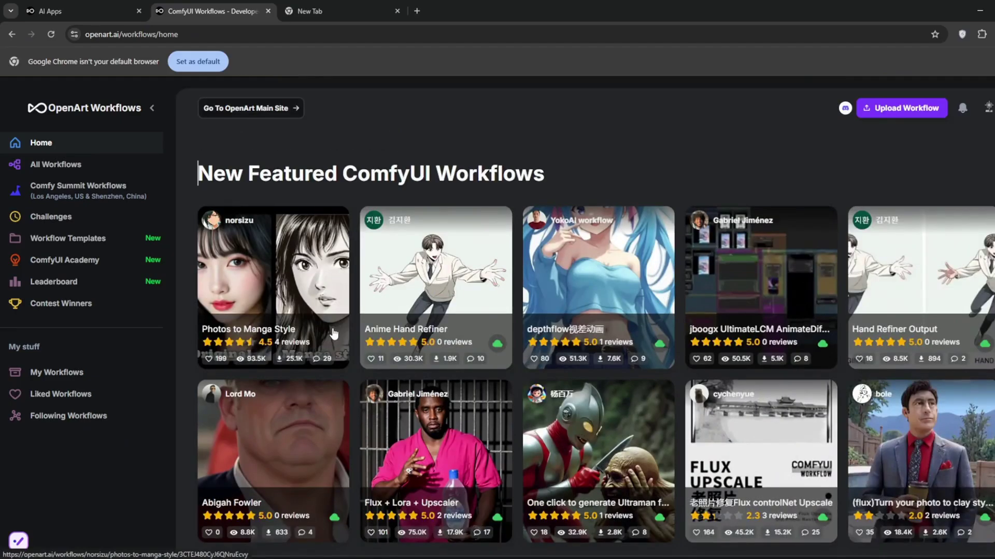
pyautogui.scroll(-12, 333, 332)
pyautogui.scroll(3, 364, 325)
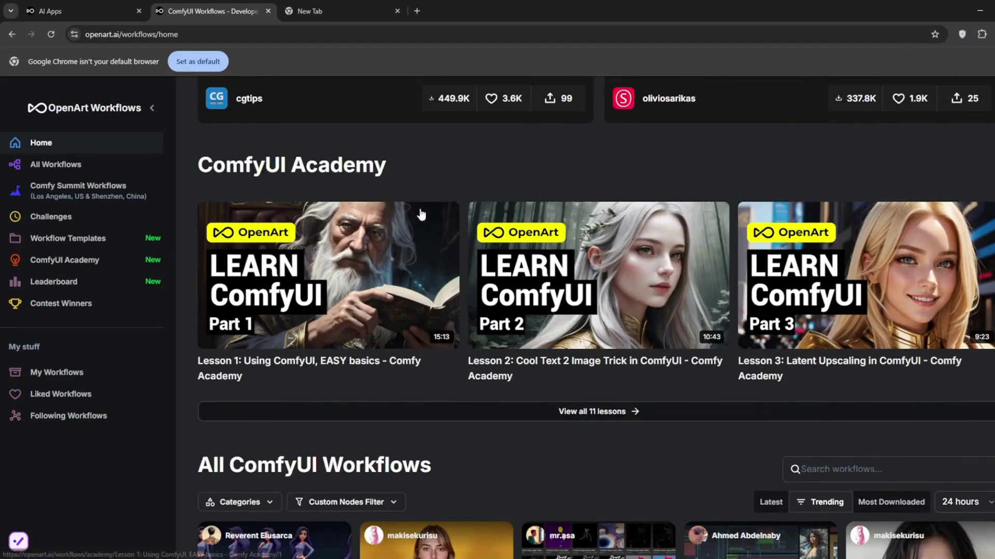
pyautogui.scroll(-11, 280, 318)
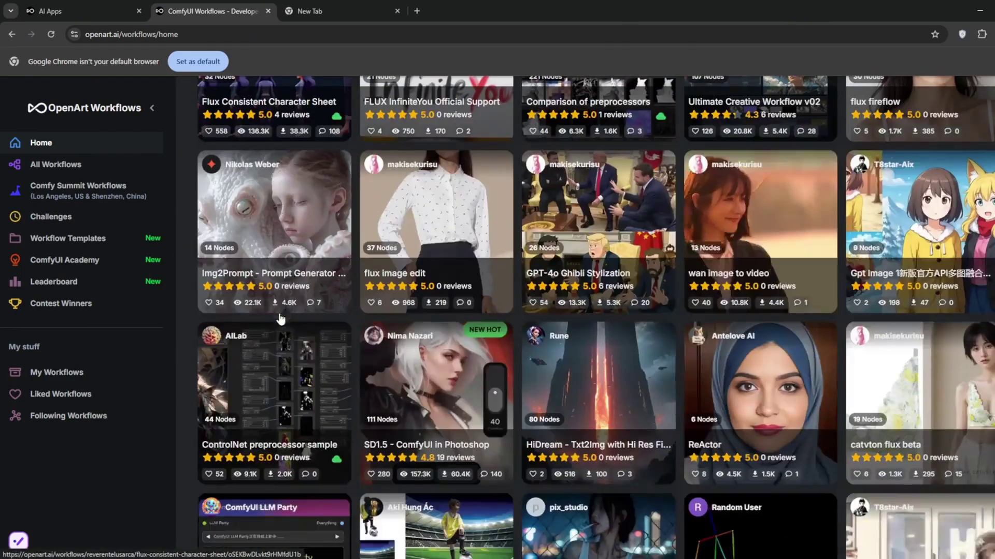
pyautogui.scroll(16, 278, 313)
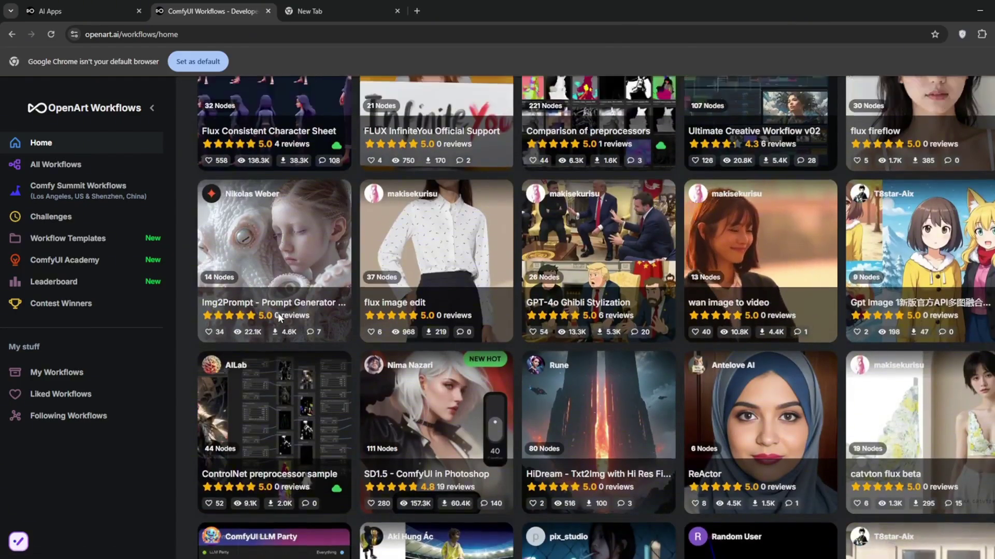
pyautogui.scroll(6, 223, 258)
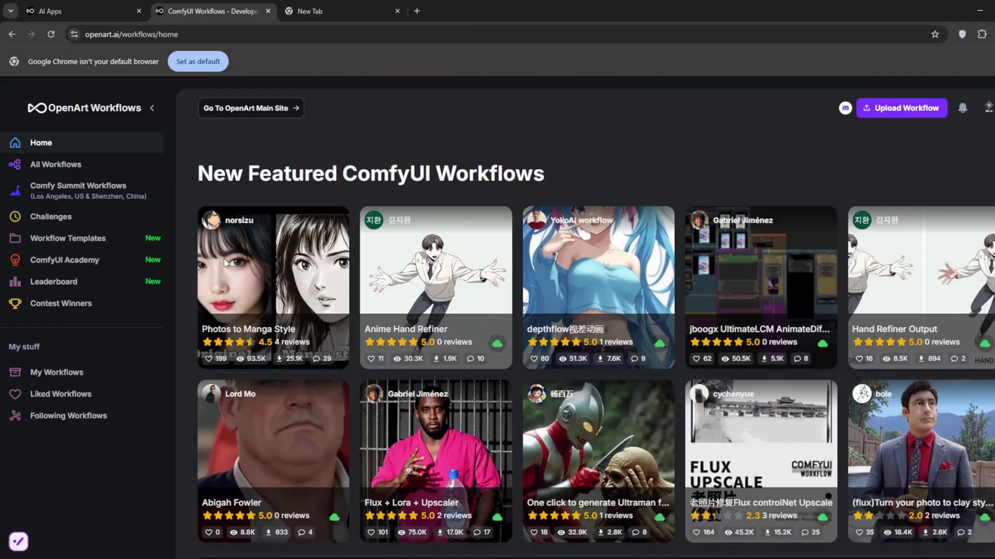
pyautogui.click(72, 10)
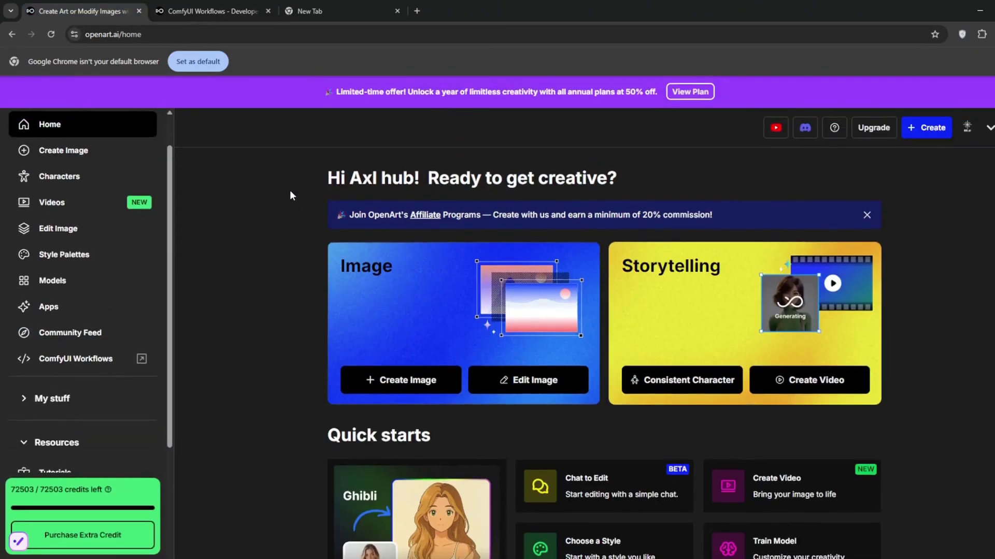
pyautogui.scroll(-3, 296, 247)
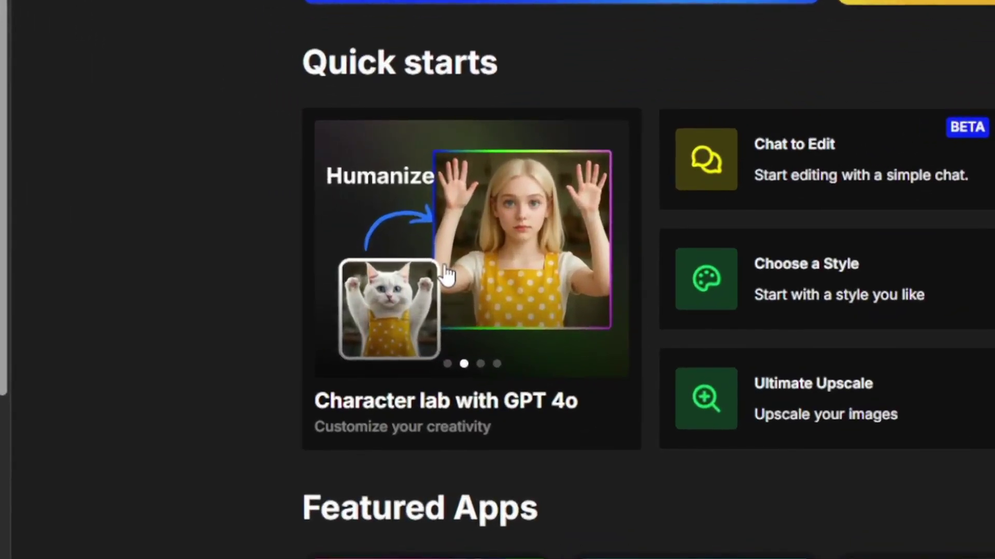
# Step: Ask Character lab with GPT 4o to 'make the man wear sunglasses' and compare with the original
pyautogui.click(604, 414)
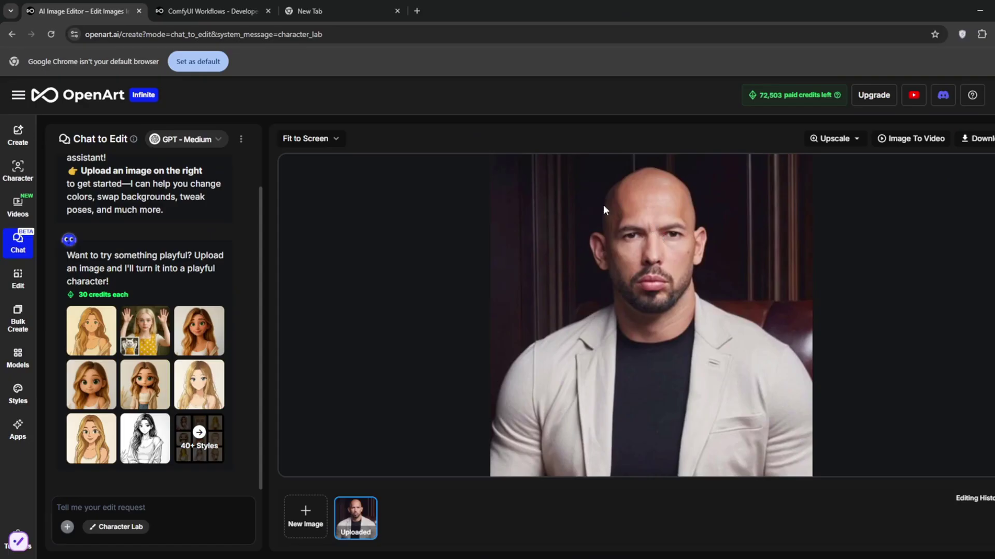
pyautogui.click(127, 508)
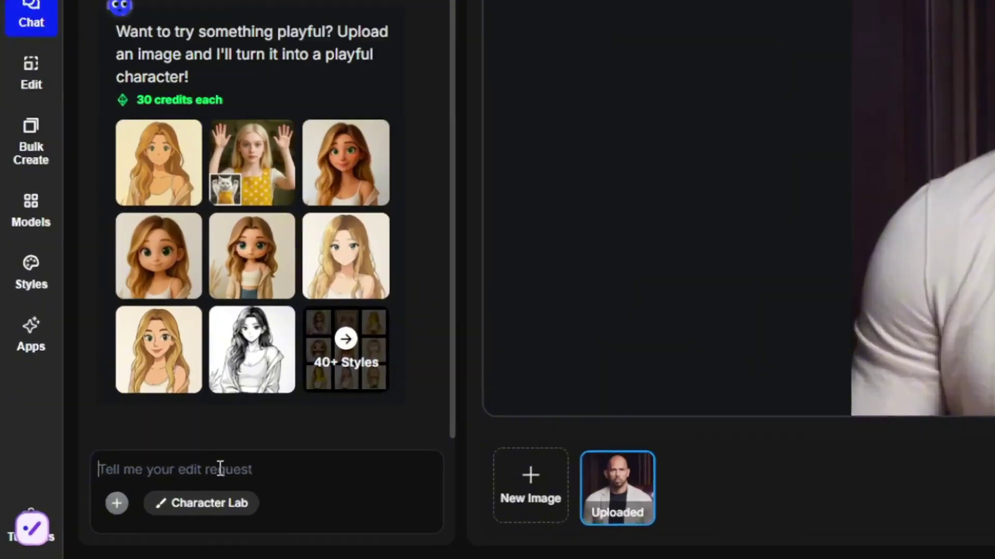
pyautogui.write('make the man wear sunglasses')
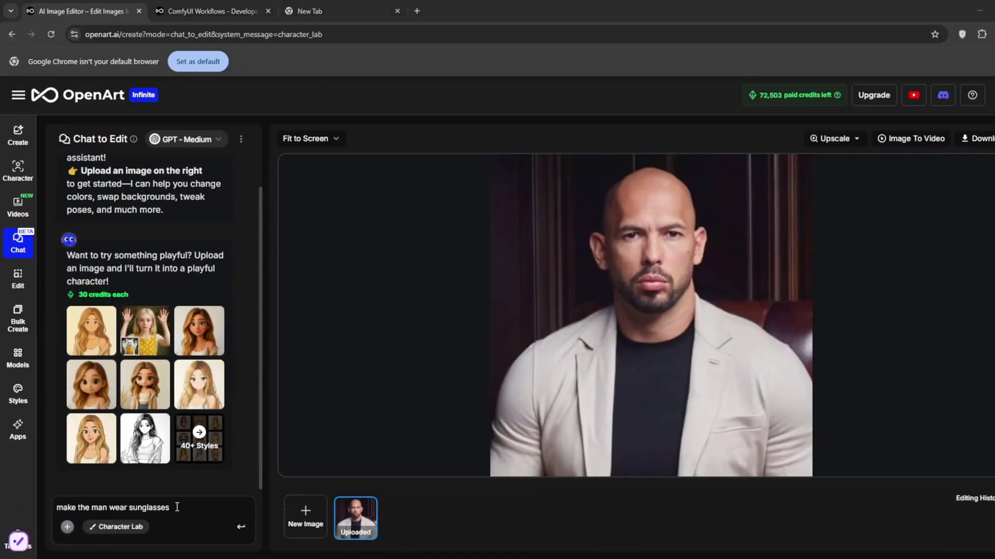
pyautogui.click(240, 527)
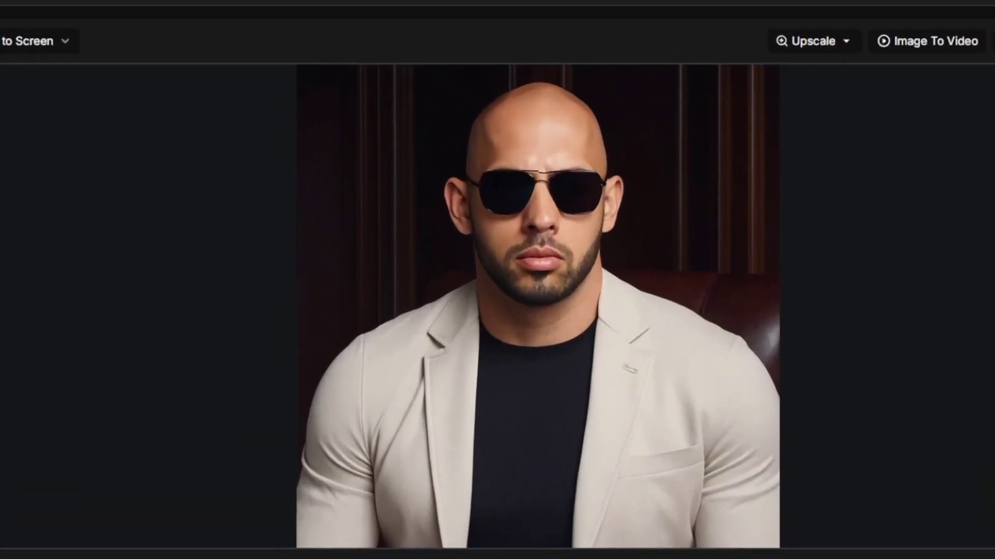
pyautogui.click(405, 518)
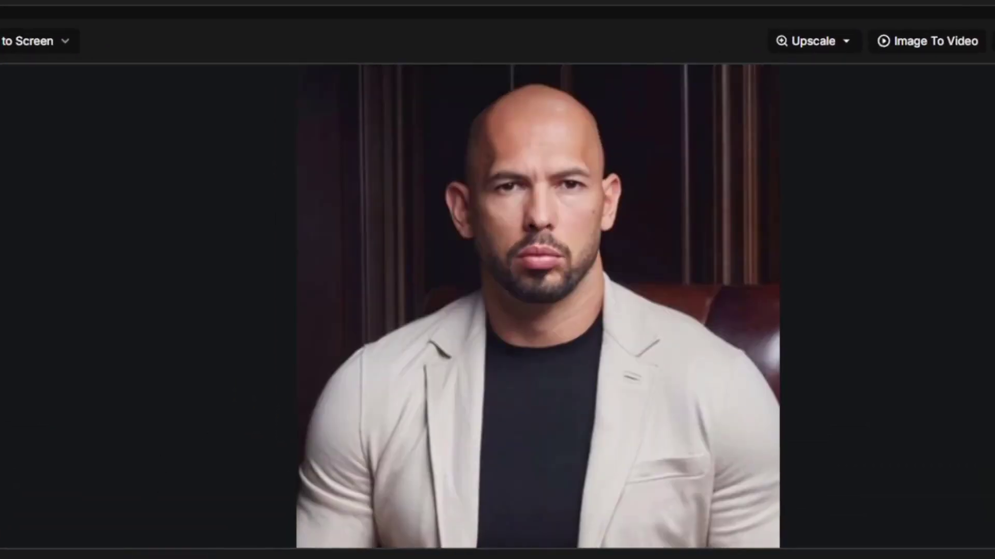
pyautogui.click(95, 557)
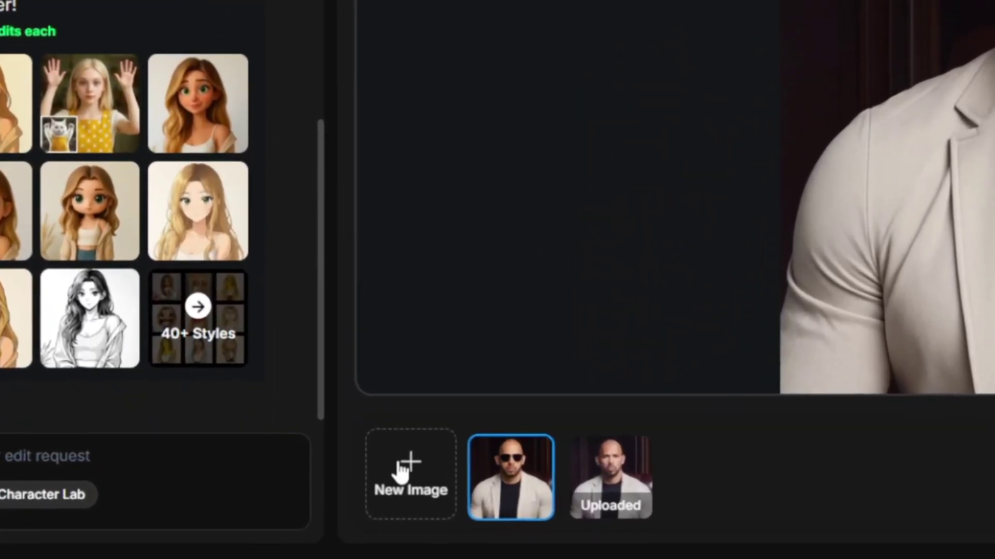
# Step: Upload the purple-haired woman's photo as a new image and switch the sidebar to plain Chat
pyautogui.click(402, 464)
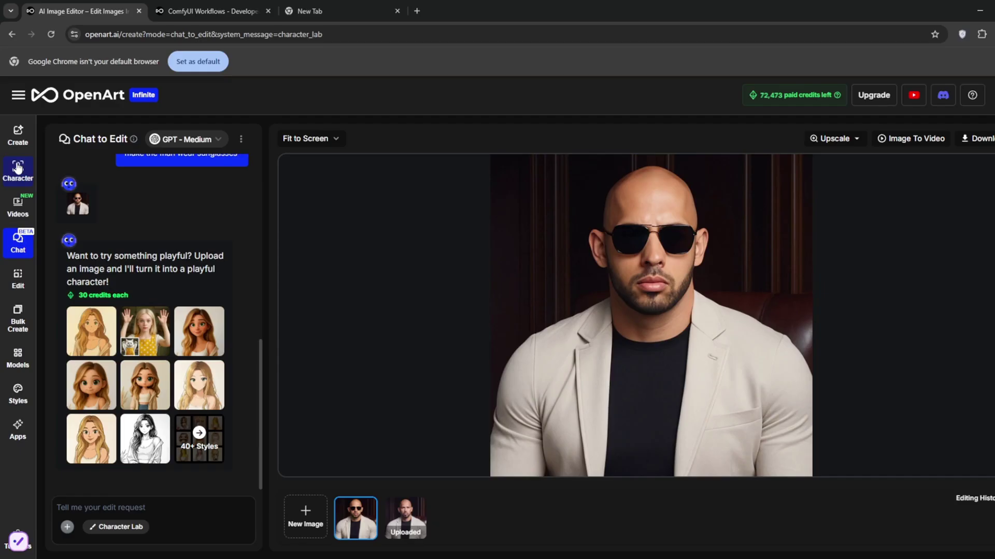
pyautogui.click(16, 244)
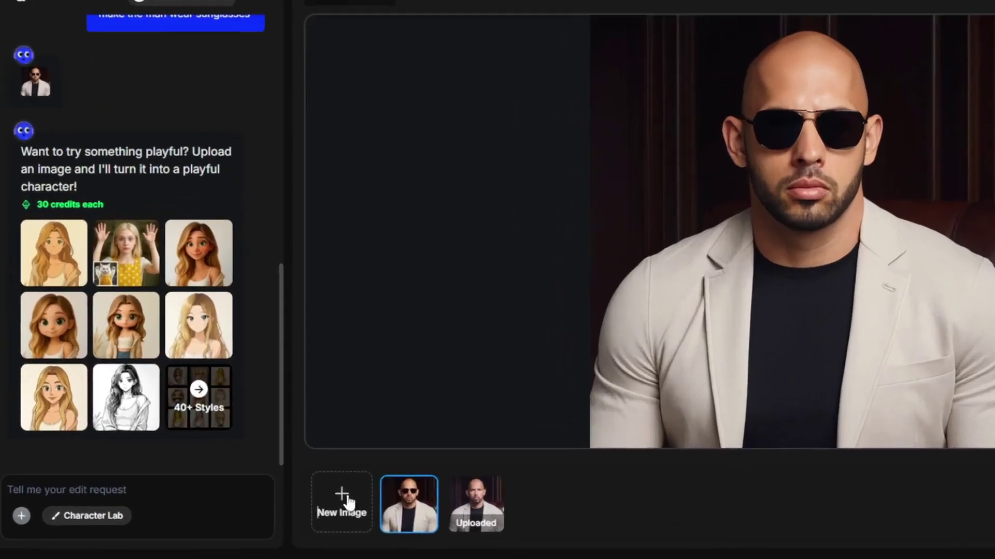
pyautogui.moveTo(305, 514)
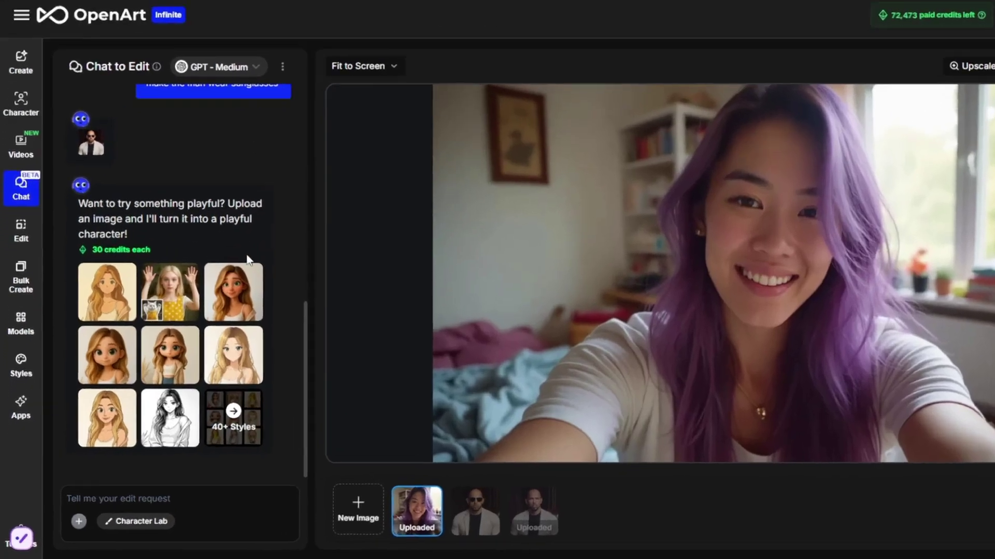
pyautogui.moveTo(194, 355)
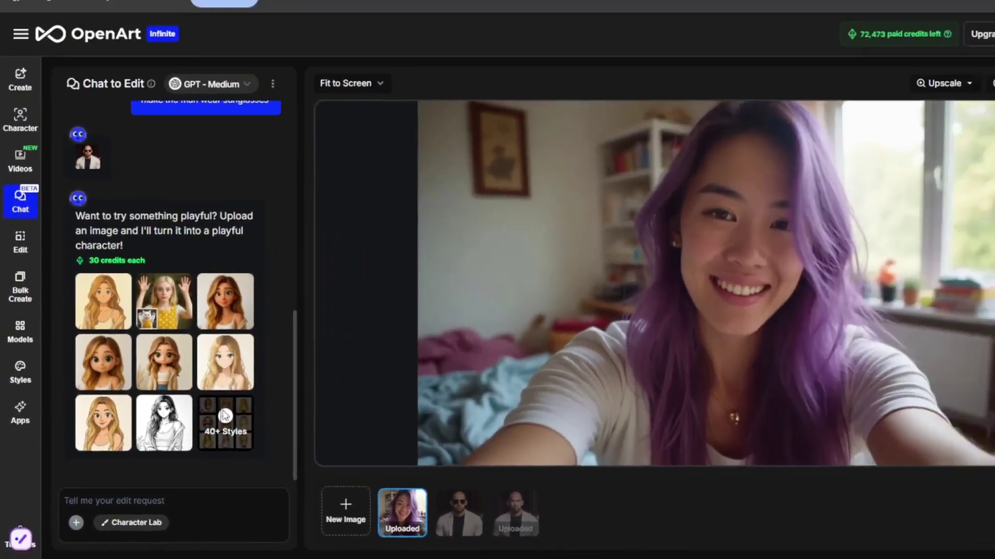
# Step: Apply the Family Guy style from the 40+ character styles to the woman's photo
pyautogui.click(299, 370)
pyautogui.moveTo(459, 217)
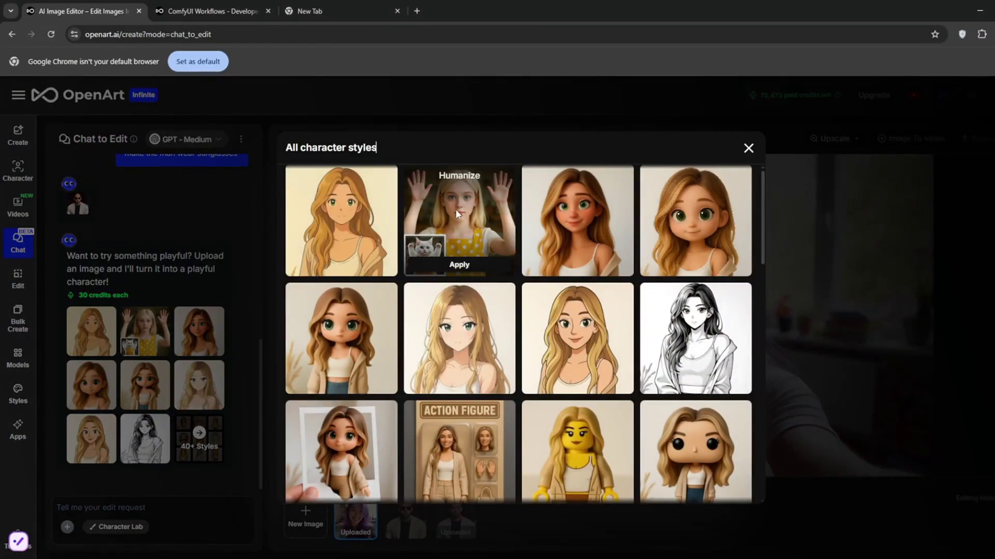
pyautogui.scroll(-2, 489, 341)
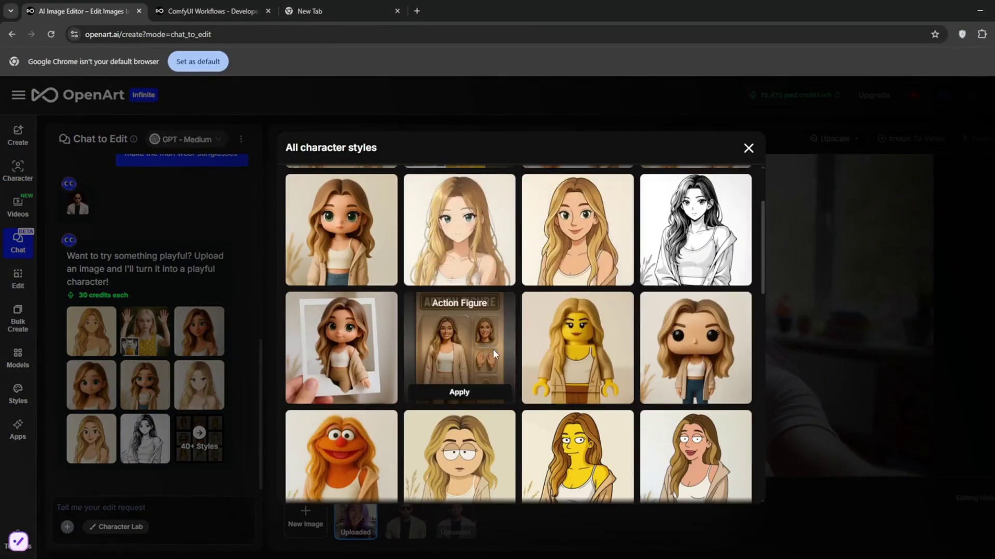
pyautogui.scroll(-4, 324, 351)
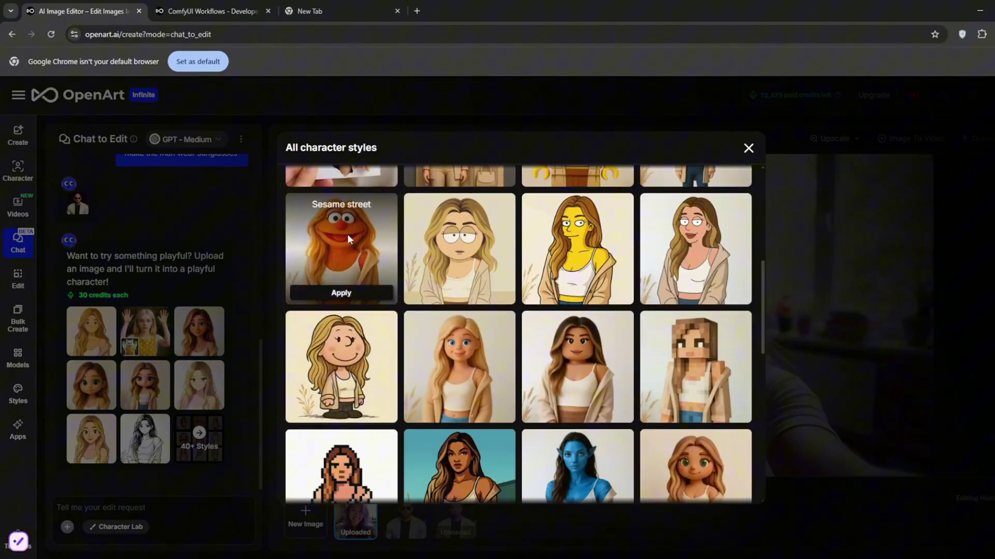
pyautogui.scroll(-1, 348, 234)
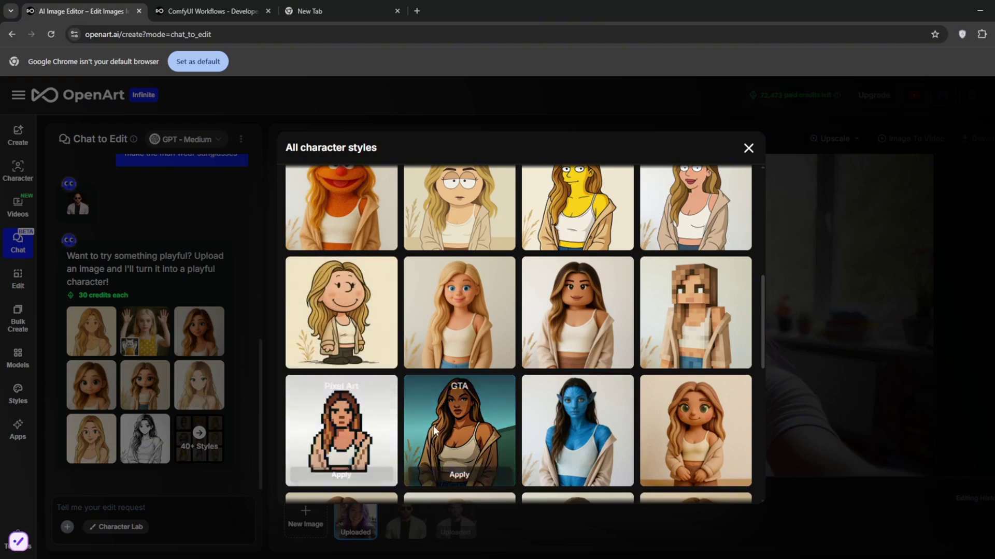
pyautogui.scroll(4, 496, 421)
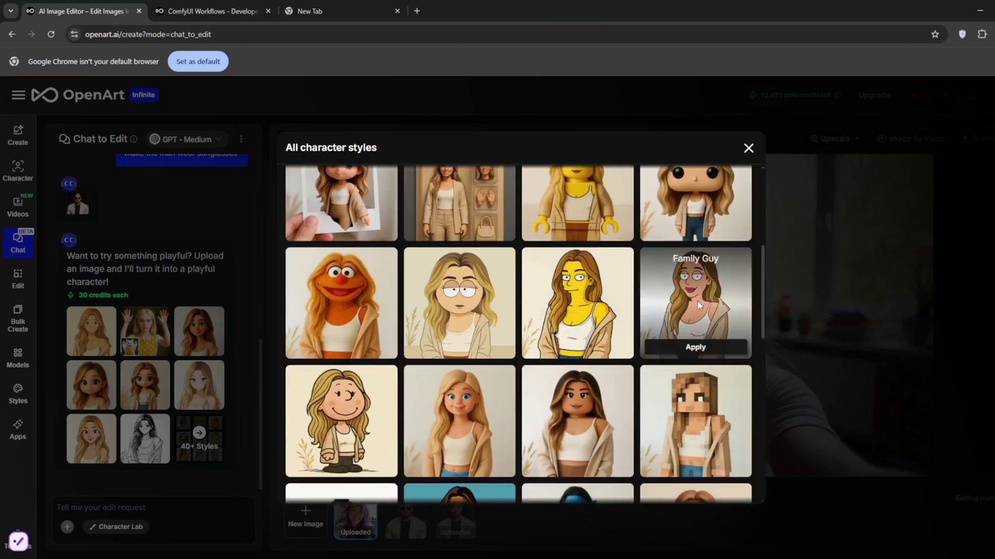
pyautogui.click(672, 346)
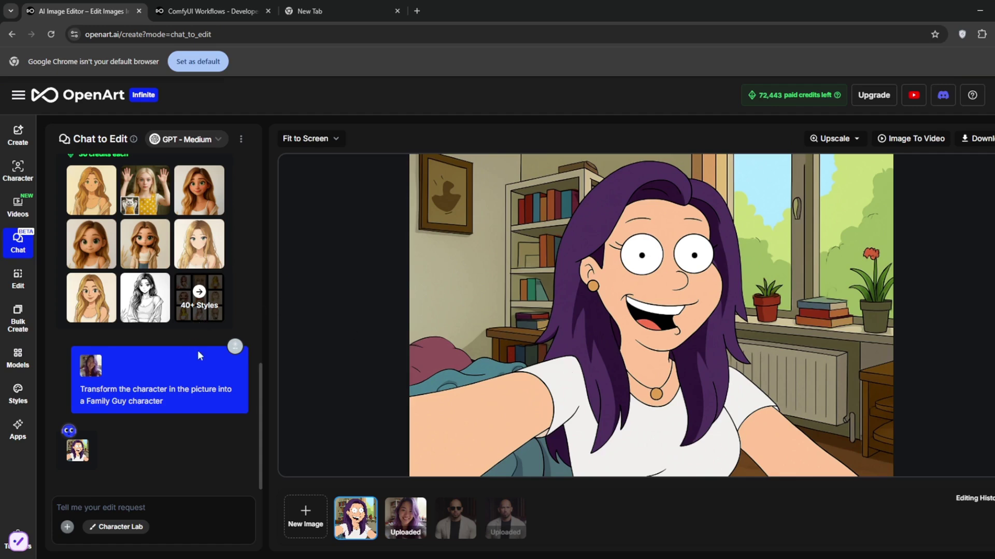
# Step: Review the Download and Upscale options, then make the man's original portrait the base image
pyautogui.scroll(6, 197, 350)
pyautogui.scroll(5, 203, 361)
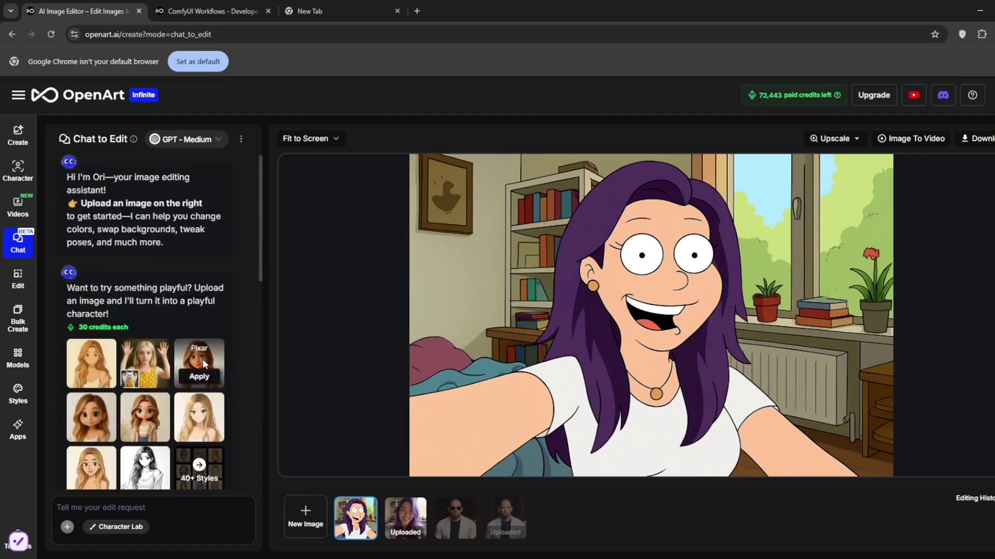
pyautogui.scroll(-3, 203, 361)
pyautogui.scroll(-1, 203, 365)
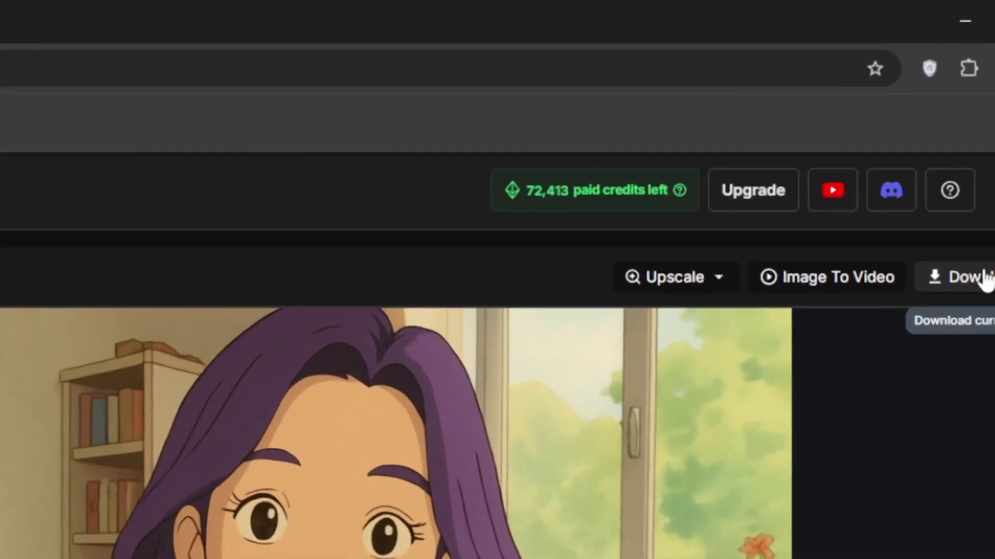
pyautogui.click(983, 279)
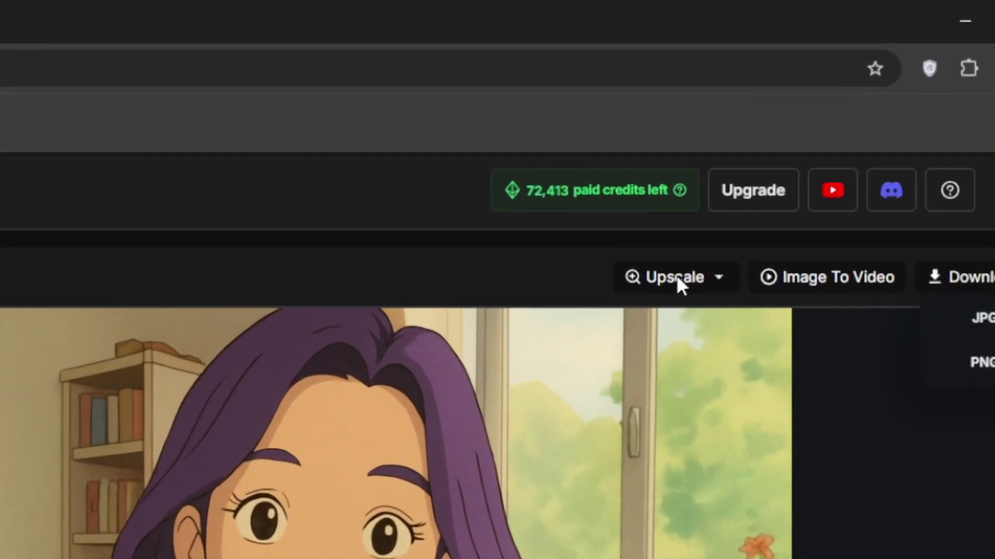
pyautogui.click(718, 278)
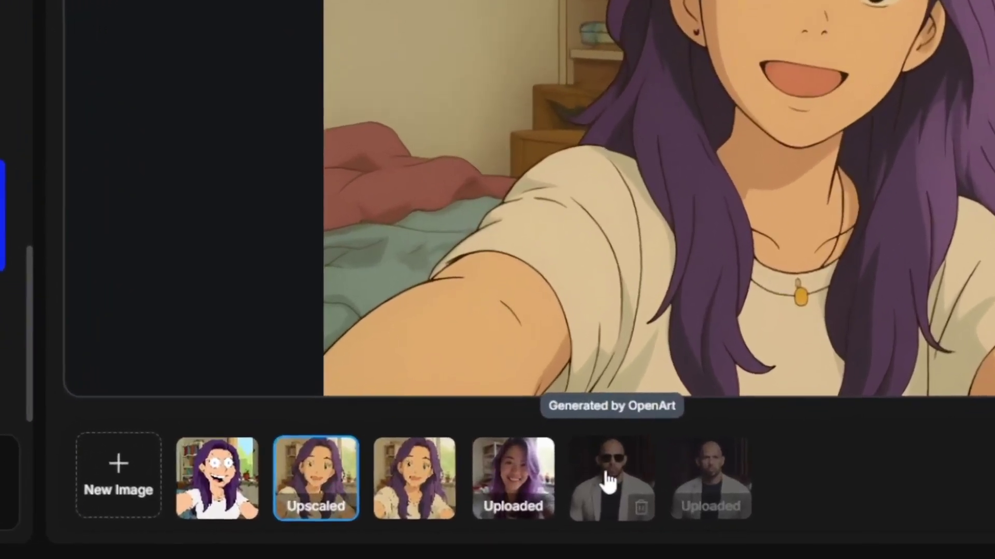
pyautogui.click(591, 494)
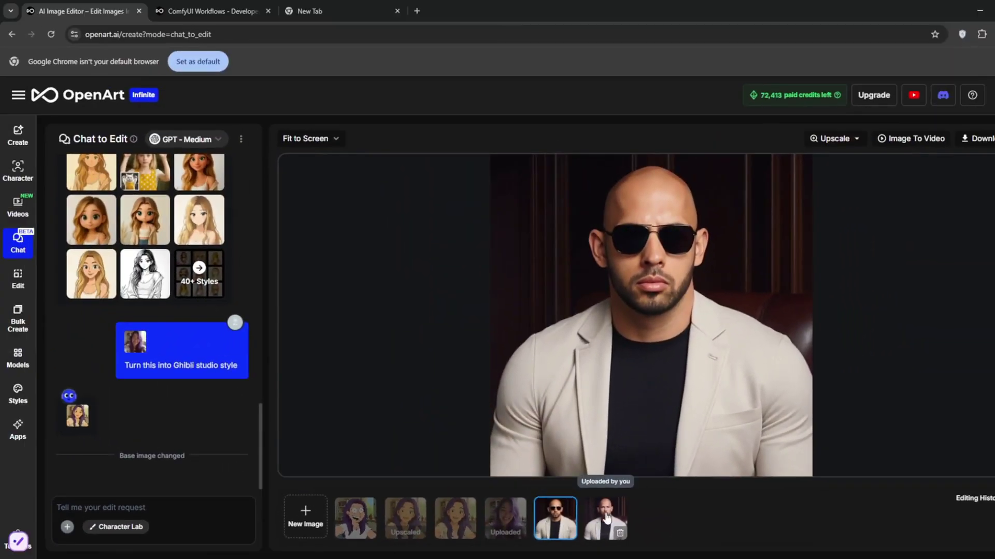
pyautogui.click(613, 521)
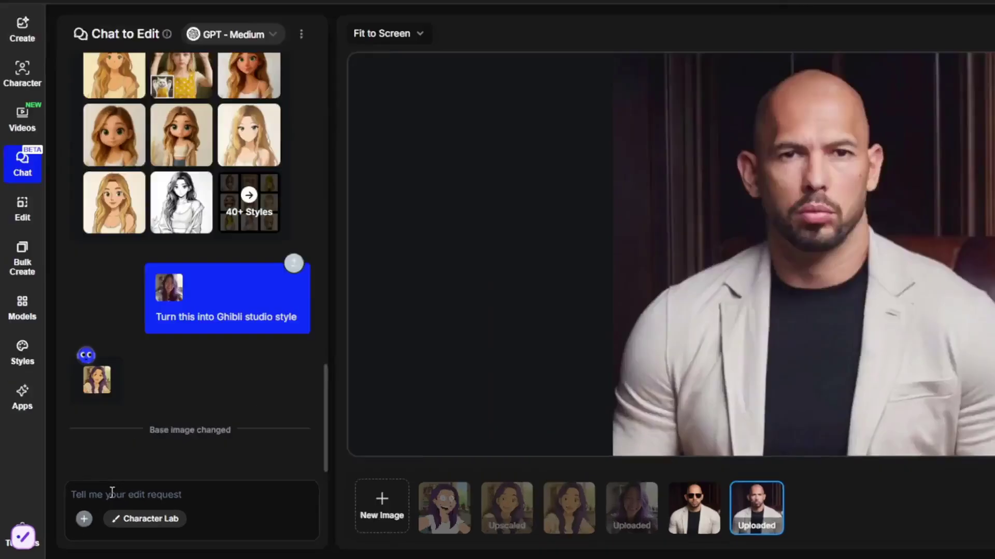
# Step: Send the request 'make him wear a swim suit', then apply the Pixar character style
pyautogui.write('make him wear a swim su')
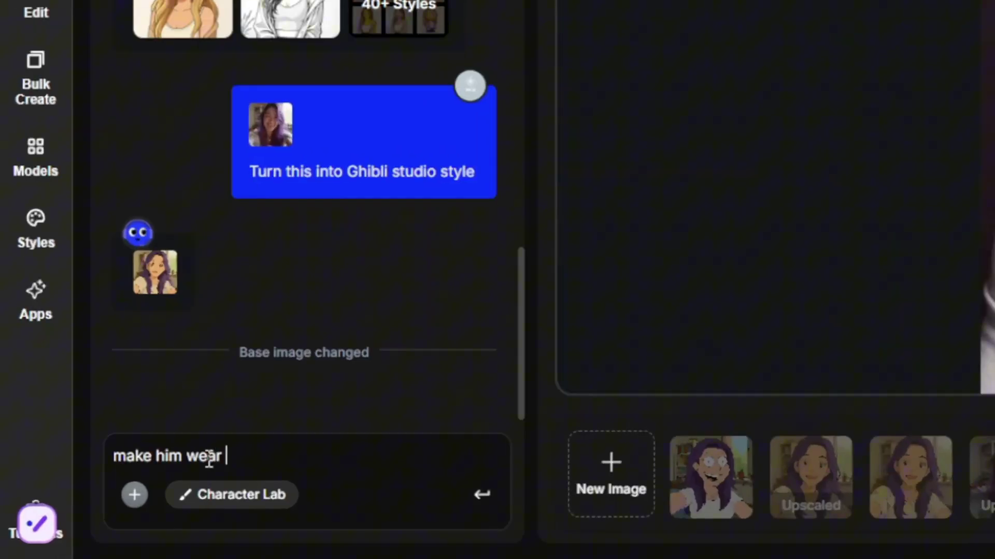
pyautogui.write('it')
pyautogui.press('Return')
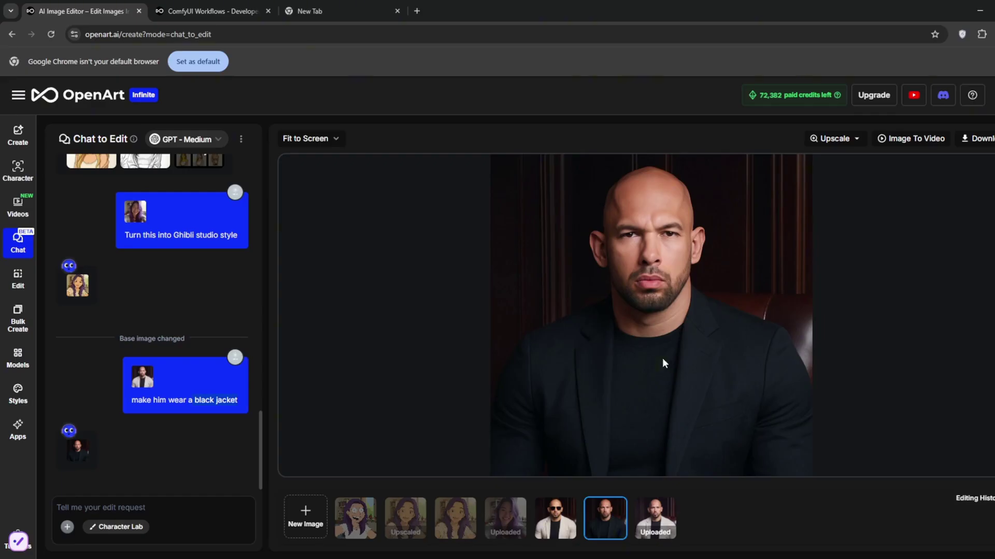
pyautogui.click(126, 527)
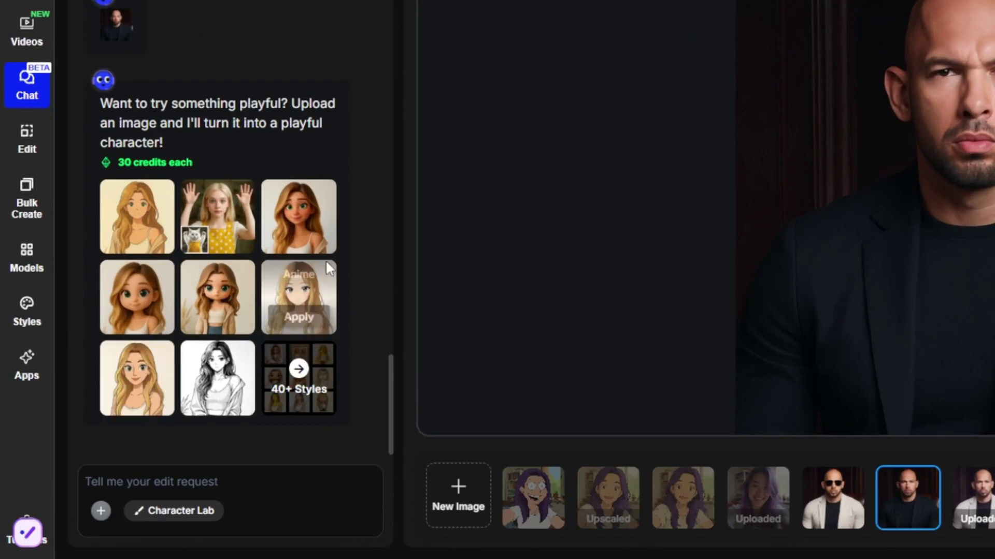
pyautogui.click(249, 285)
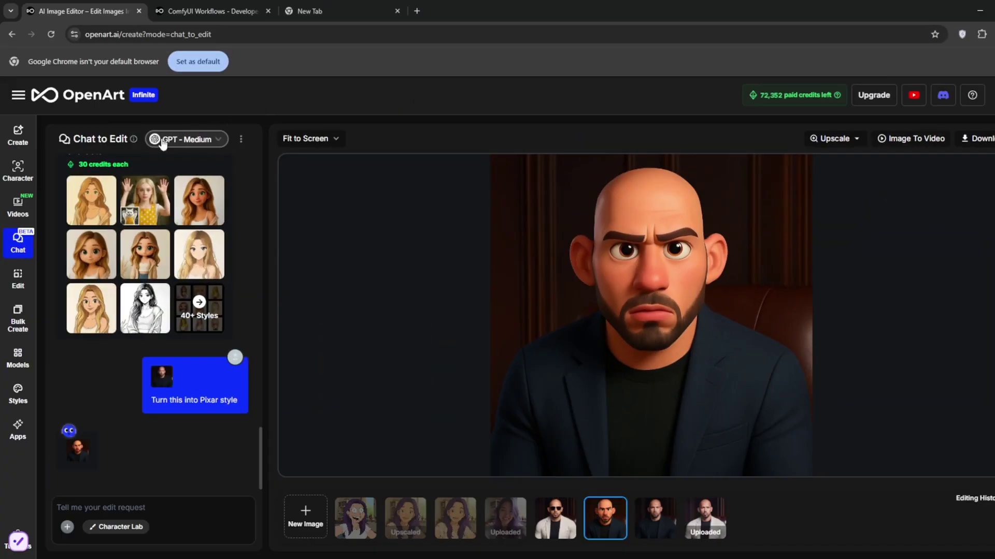
# Step: Switch the Chat to Edit model from GPT - Medium to GPT - High, at 100 credits per edit
pyautogui.click(171, 139)
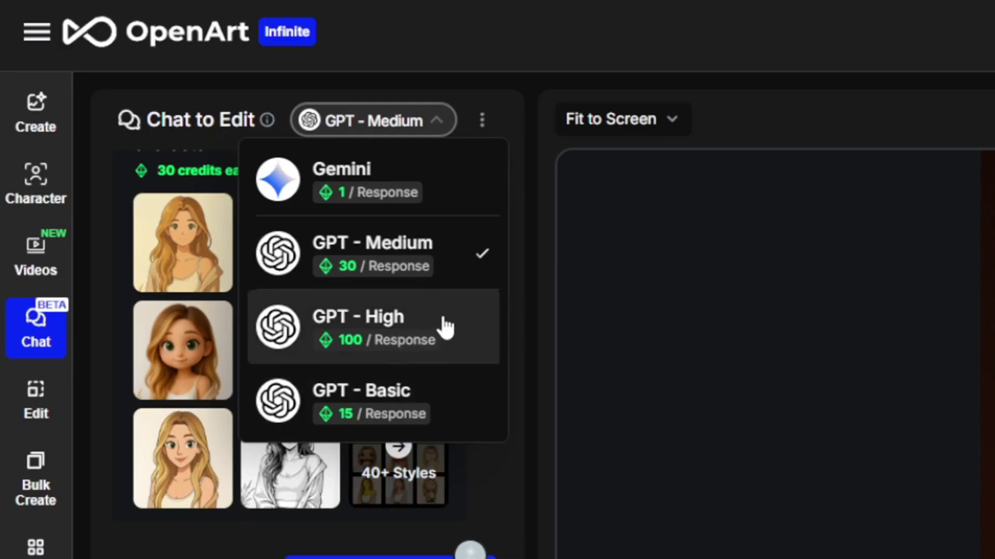
pyautogui.click(383, 321)
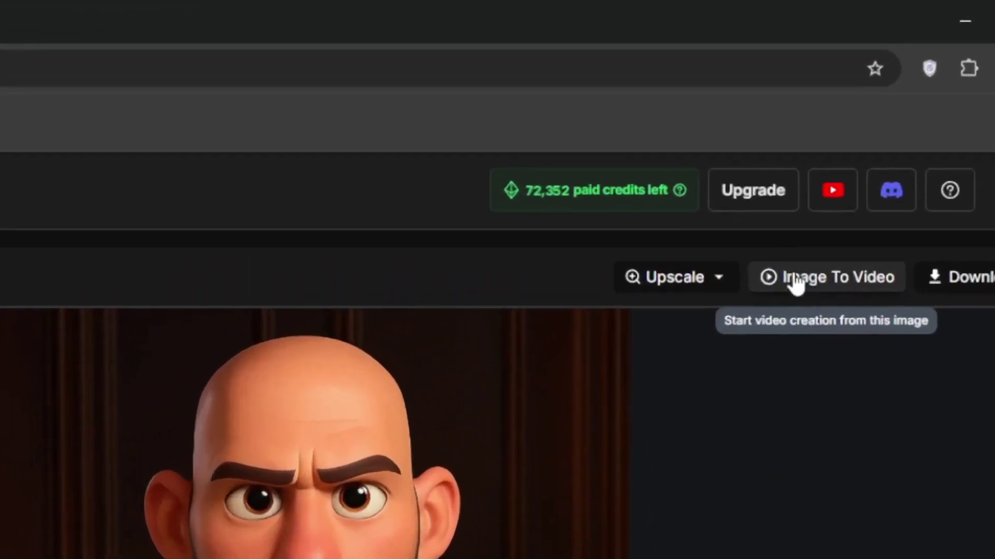
# Step: Send the Pixar portrait to Image To Video and choose Kling 2.0 after trying WAN-2.1 and PixVerse
pyautogui.click(894, 140)
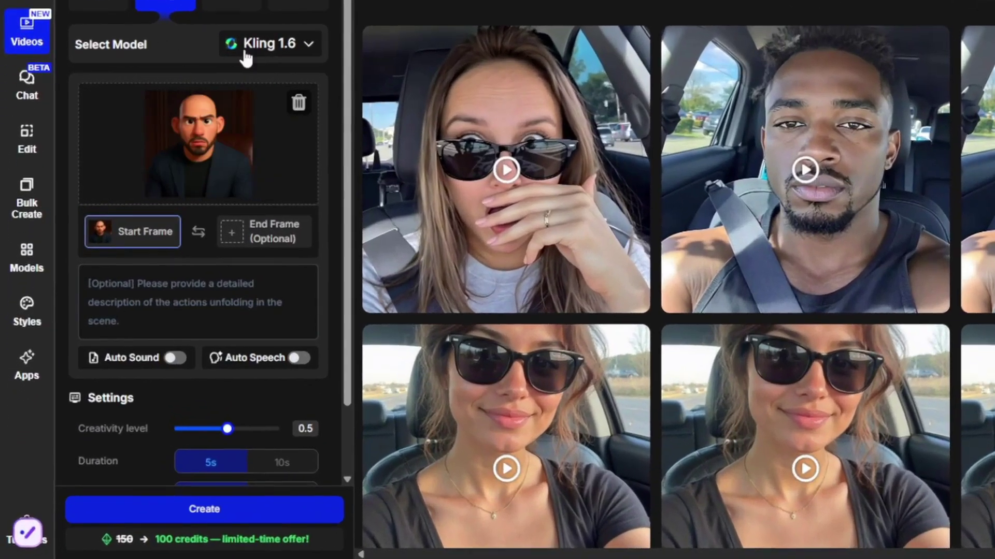
pyautogui.click(263, 45)
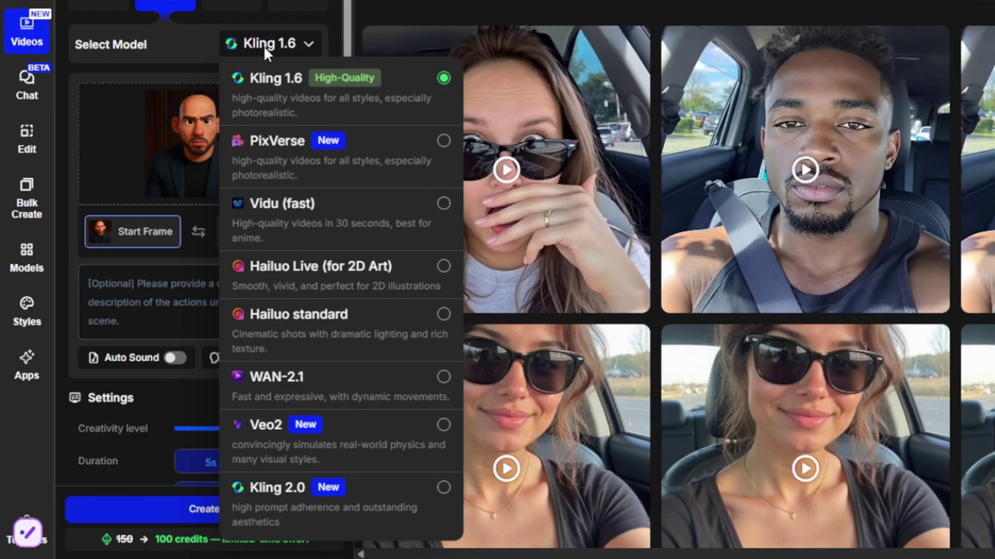
pyautogui.click(443, 384)
pyautogui.click(293, 48)
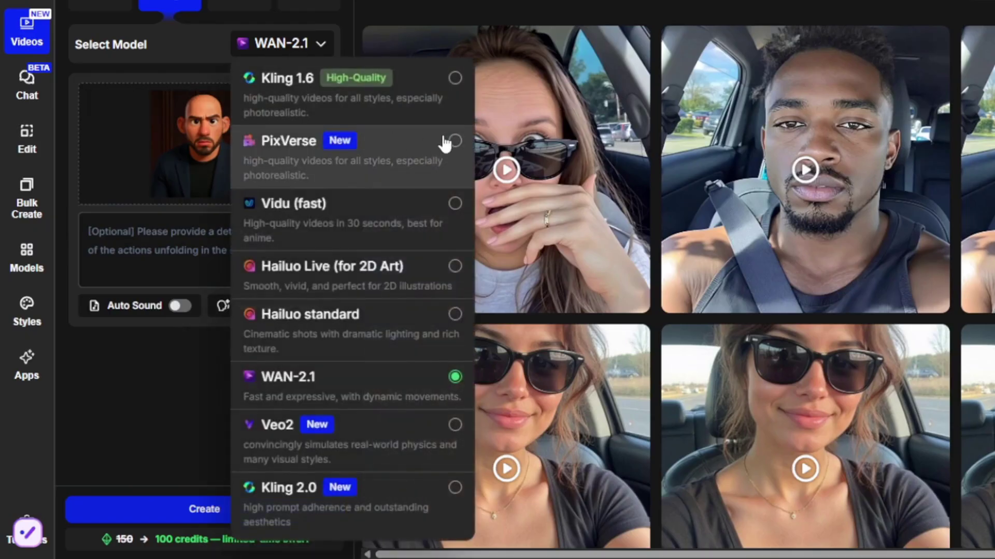
pyautogui.click(444, 143)
pyautogui.click(295, 47)
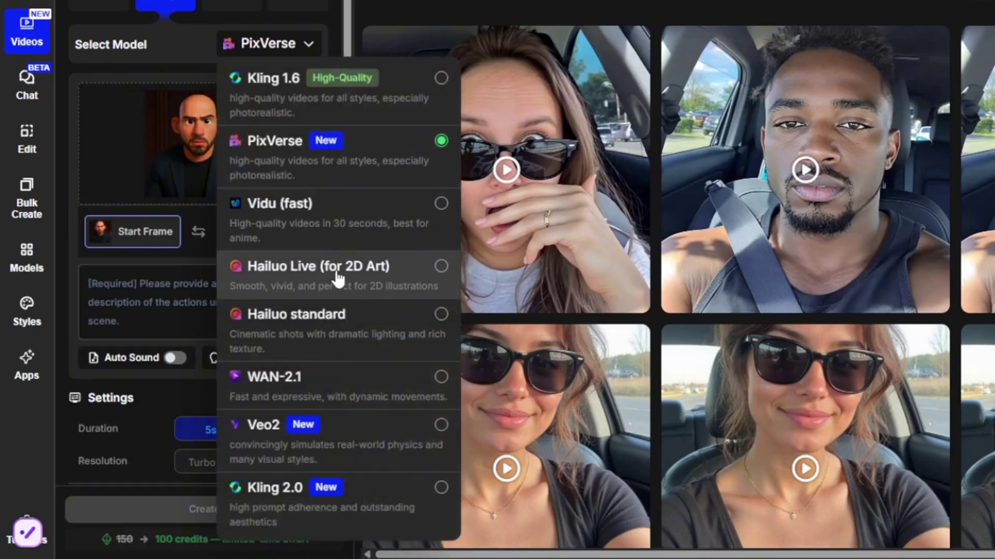
pyautogui.click(441, 489)
pyautogui.click(293, 45)
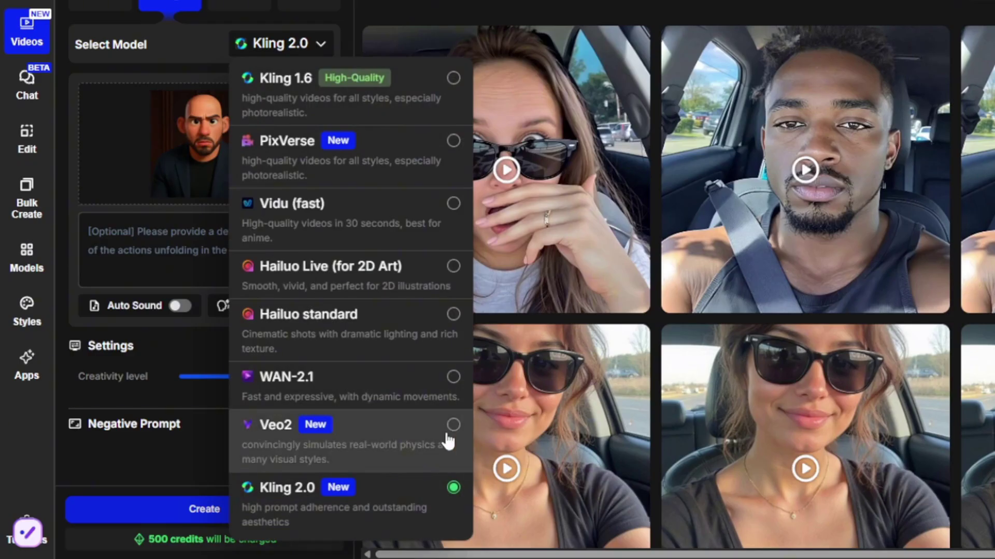
pyautogui.click(39, 417)
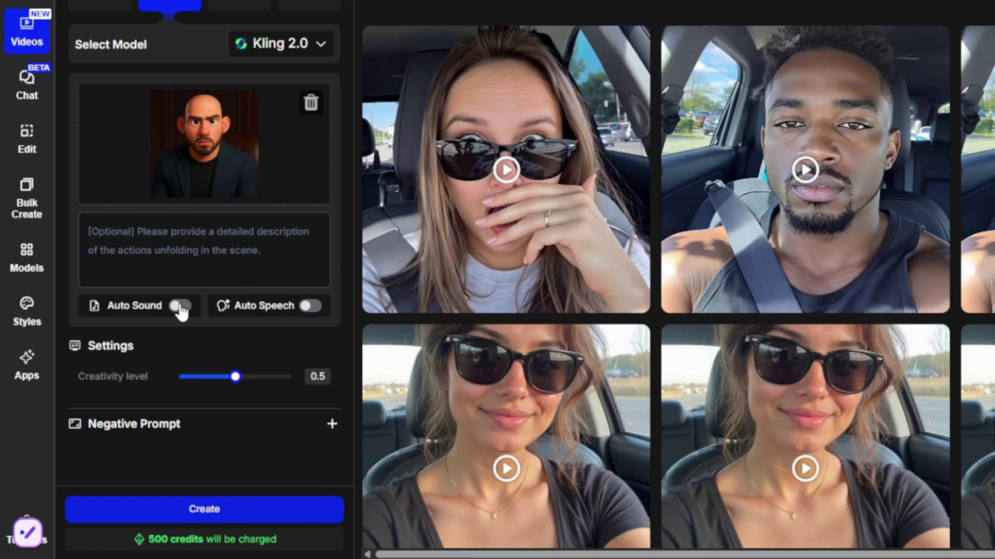
pyautogui.moveTo(228, 138)
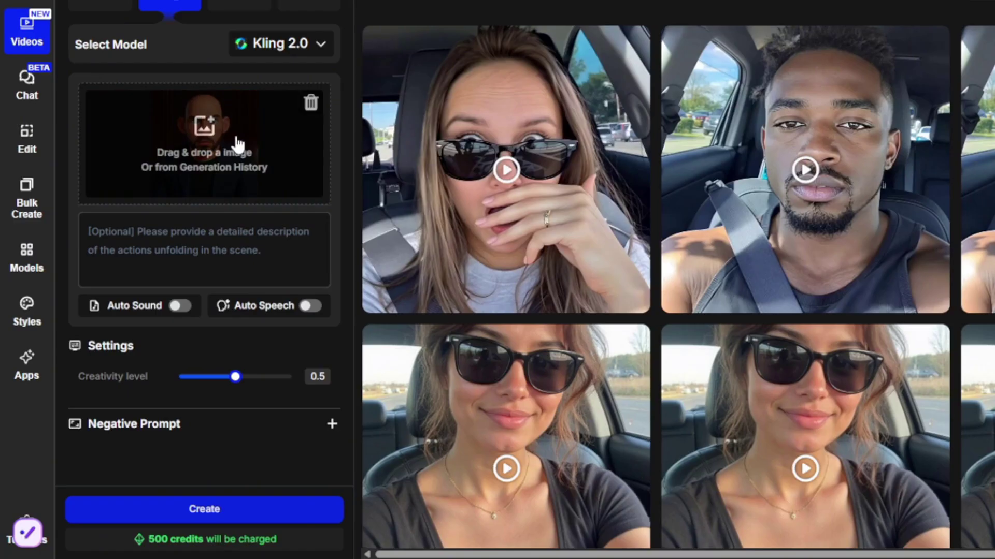
# Step: Generate a 5-second Kling 2.0 video at creativity 0.6 and play the result
pyautogui.click(239, 144)
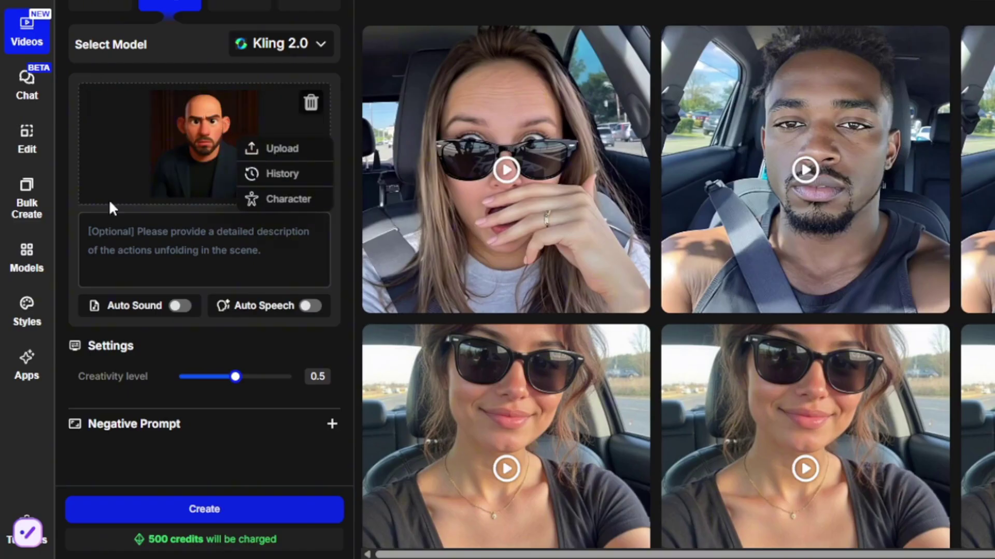
pyautogui.click(3, 456)
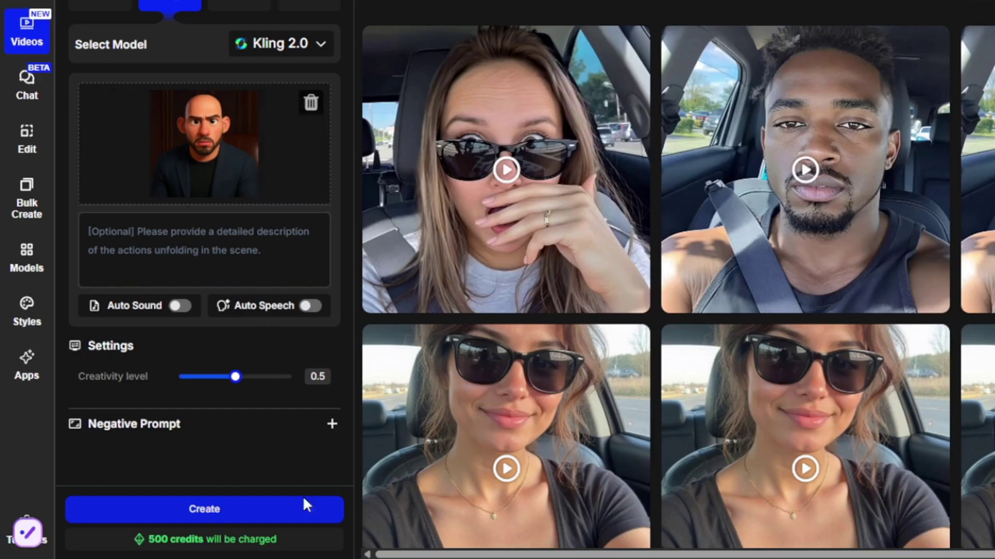
pyautogui.moveTo(236, 376); pyautogui.dragTo(247, 377)
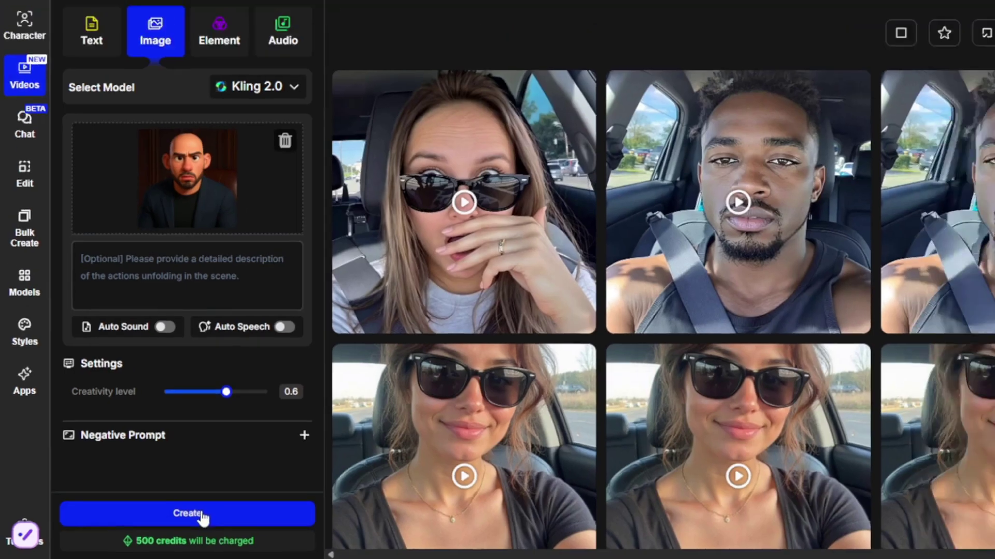
pyautogui.click(218, 510)
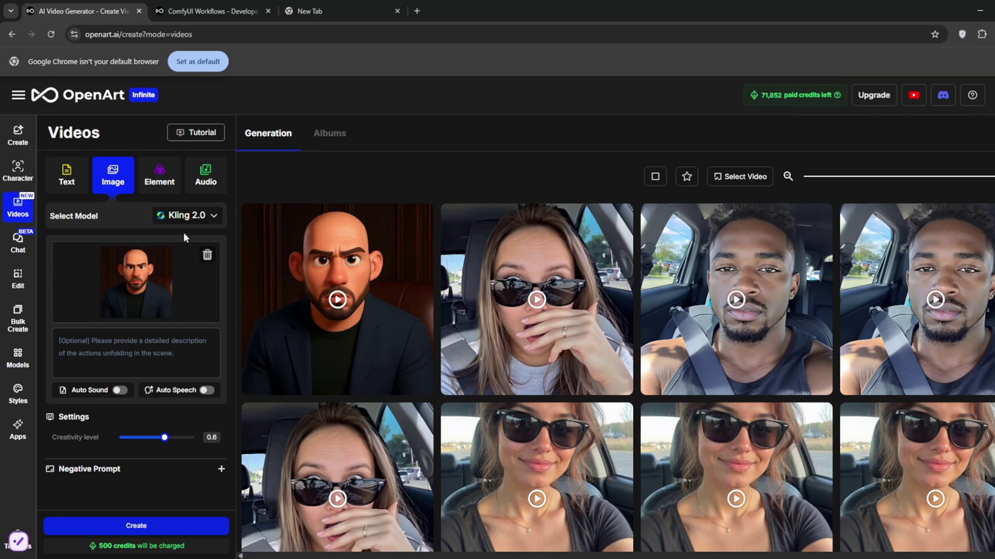
pyautogui.click(109, 337)
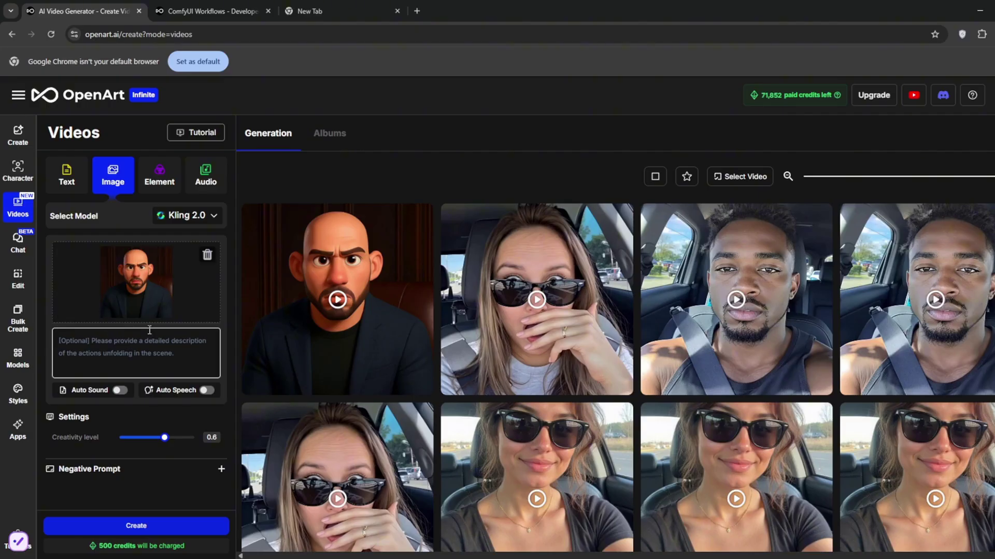
pyautogui.click(336, 301)
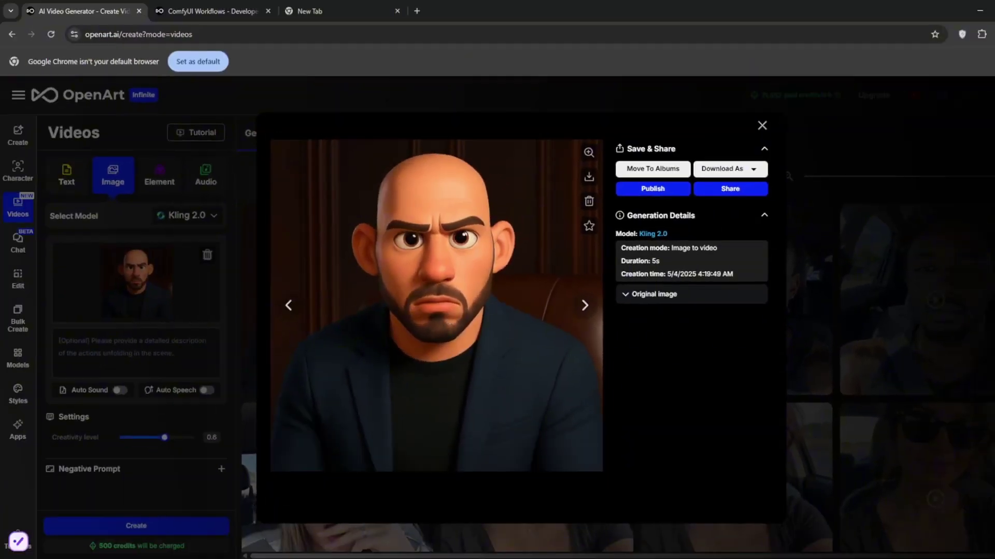
# Step: Generate another bald-man clip using Kling 1.6 at Pro quality
pyautogui.click(856, 306)
pyautogui.click(209, 216)
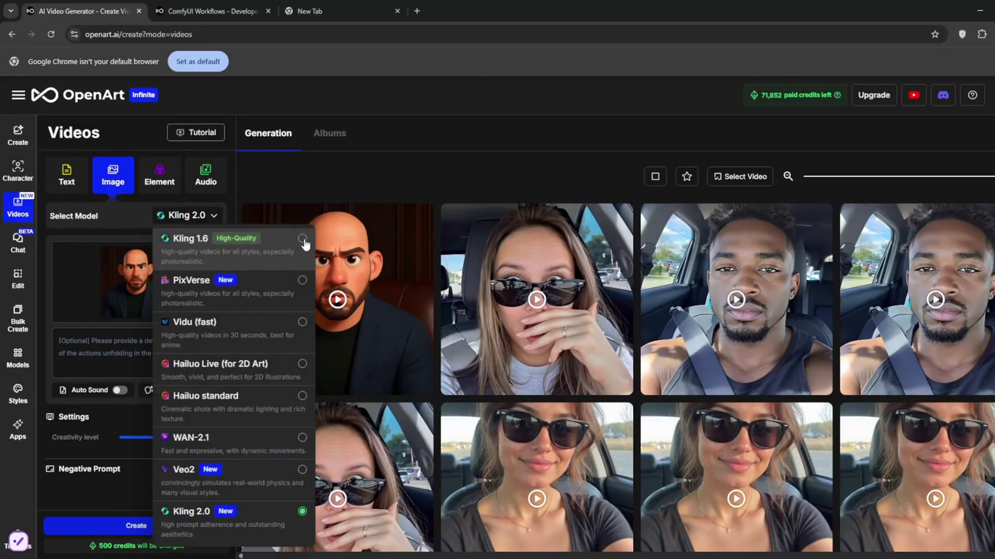
pyautogui.click(304, 244)
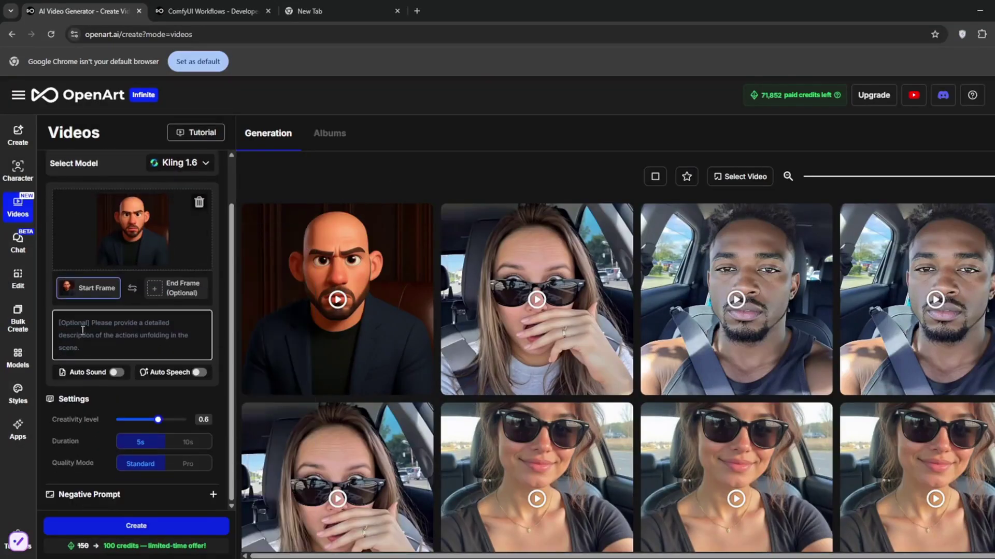
pyautogui.click(183, 464)
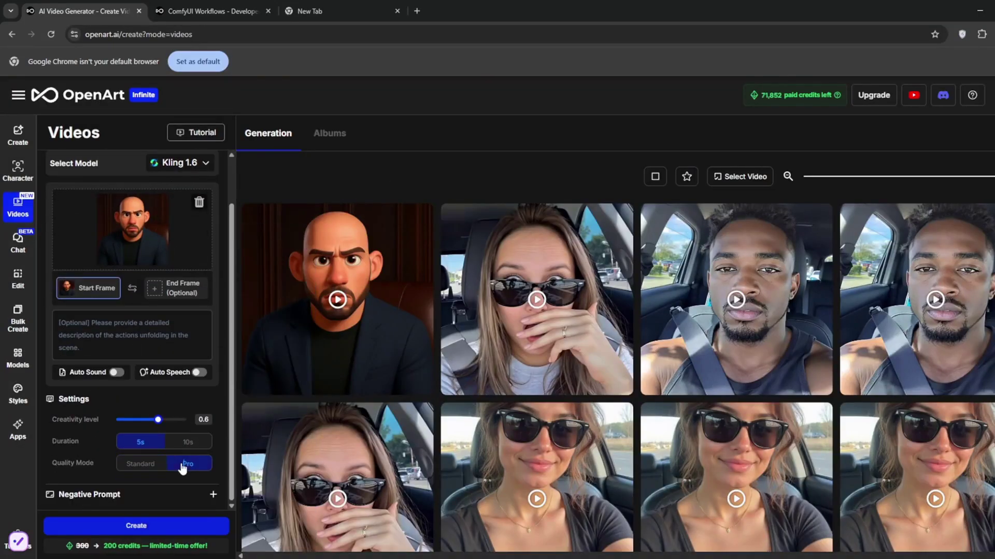
pyautogui.click(134, 527)
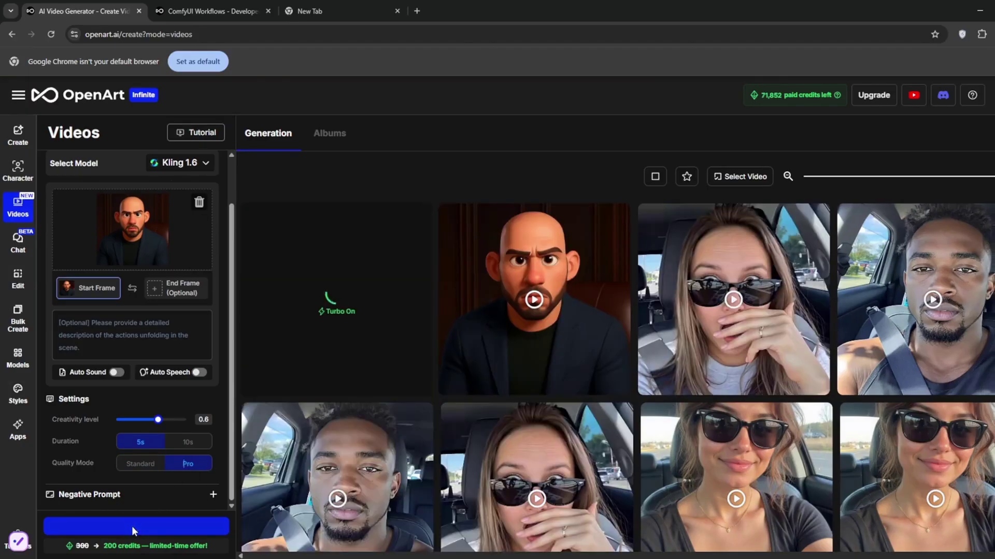
# Step: Play the new Kling 1.6 clip, then close the viewer
pyautogui.click(424, 204)
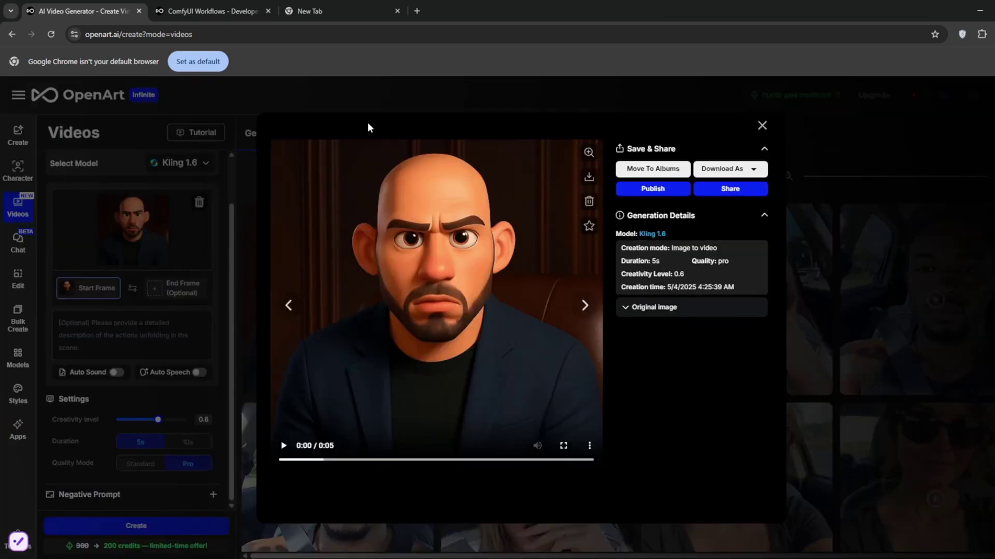
pyautogui.click(284, 446)
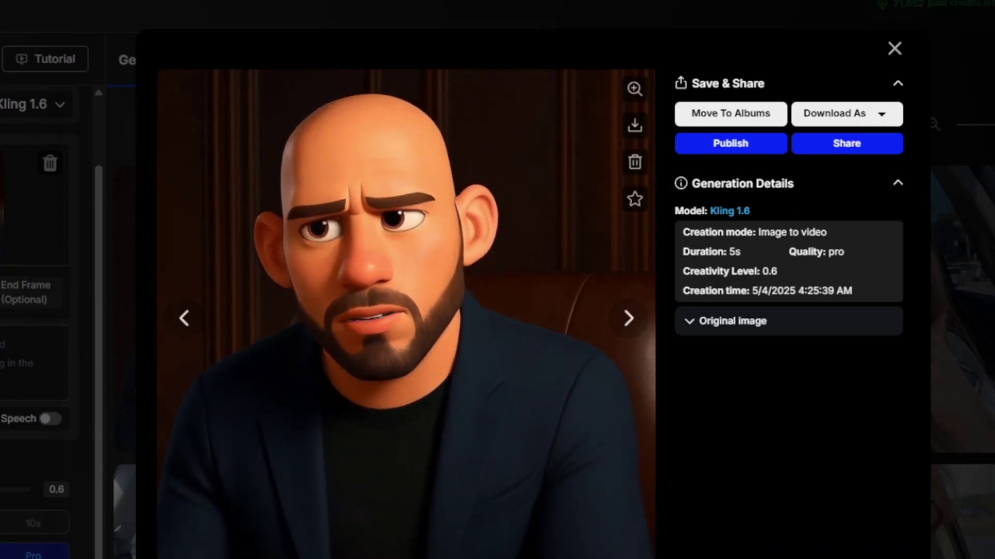
pyautogui.press('Escape')
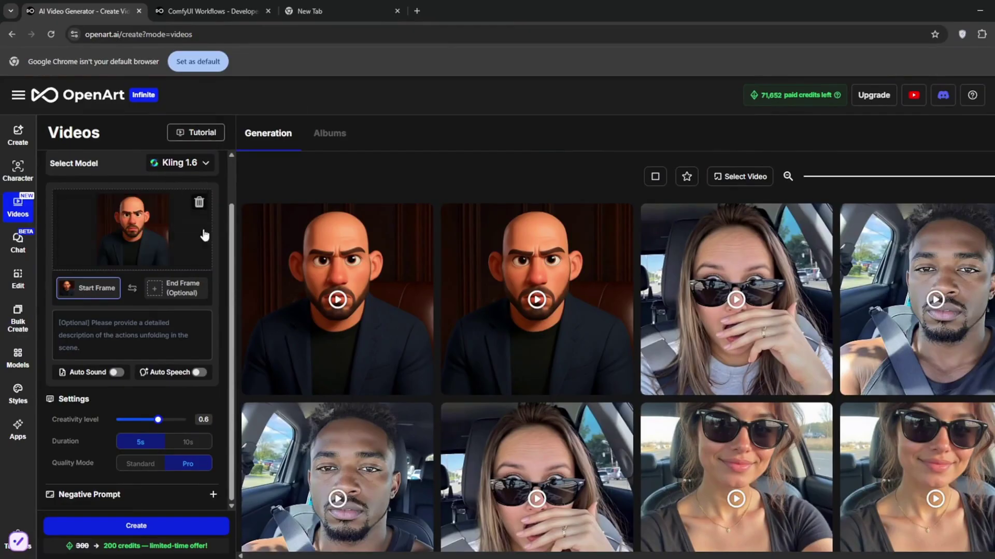
# Step: Add the light-jacket photo as the end frame image
pyautogui.click(166, 290)
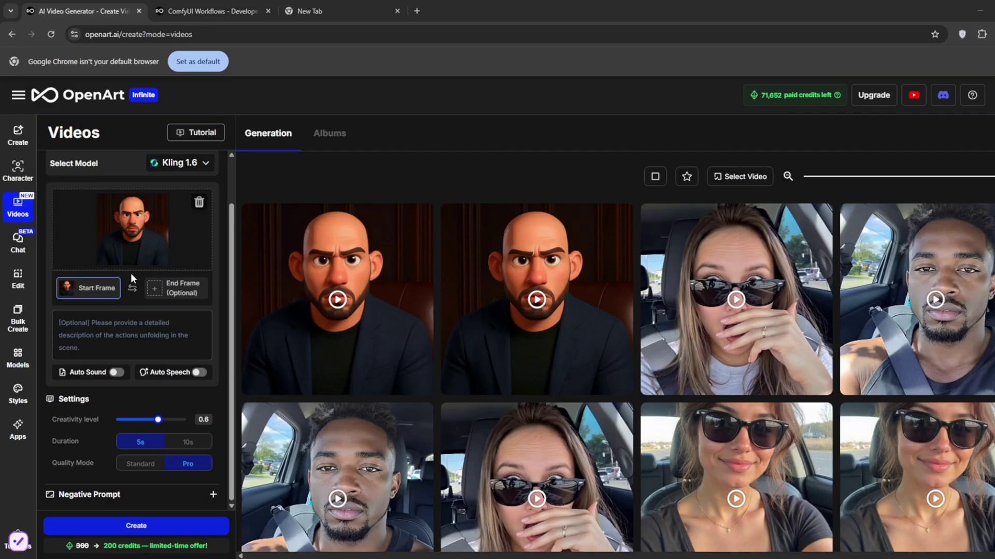
pyautogui.press('Escape')
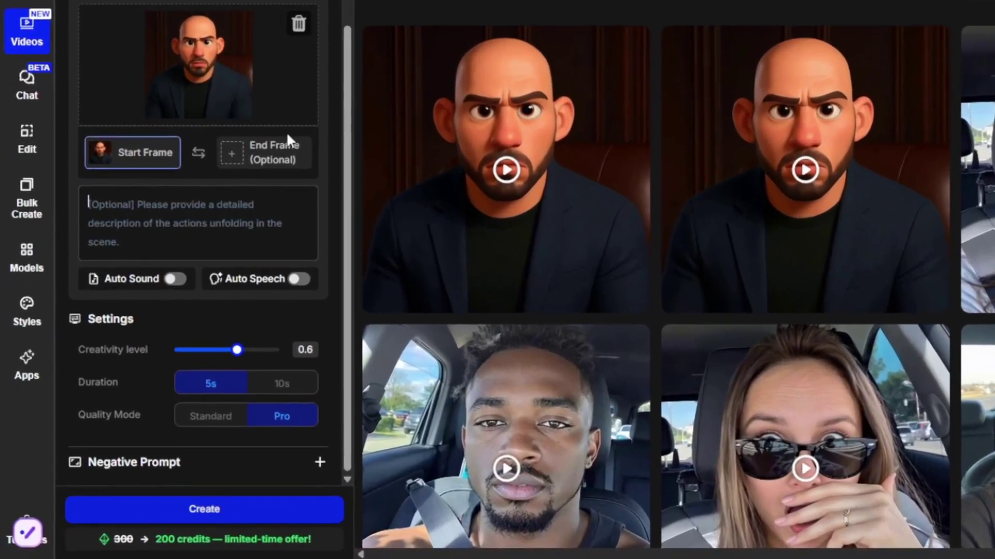
pyautogui.click(287, 141)
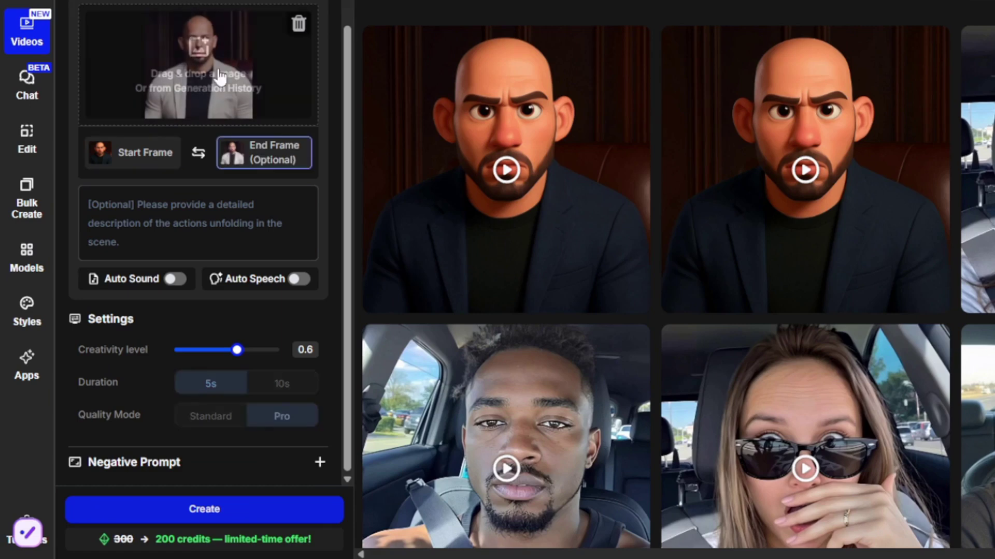
# Step: Generate the clip with prompt 'man stands and walks' at creativity 0.7
pyautogui.click(231, 232)
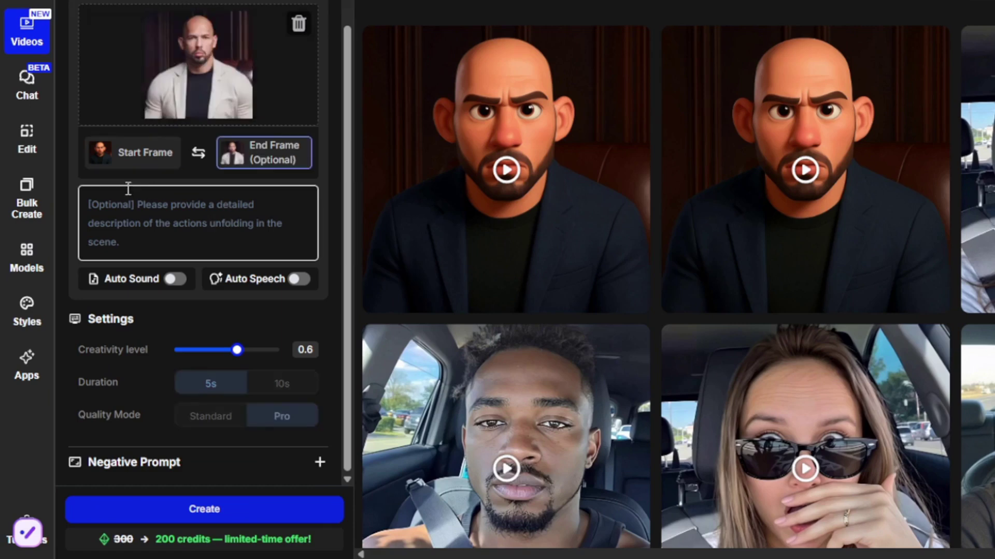
pyautogui.write('man wtands and walks')
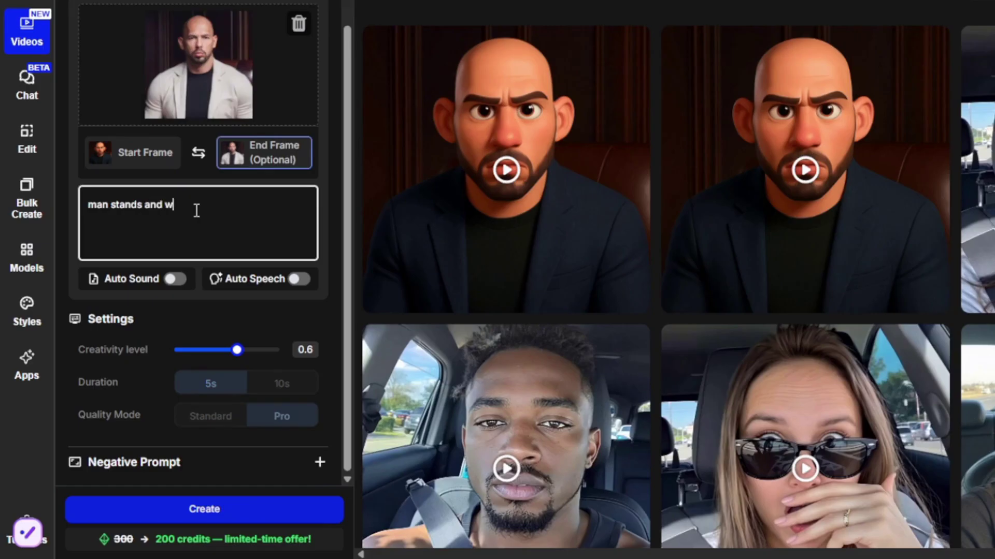
pyautogui.scroll(2, 257, 50)
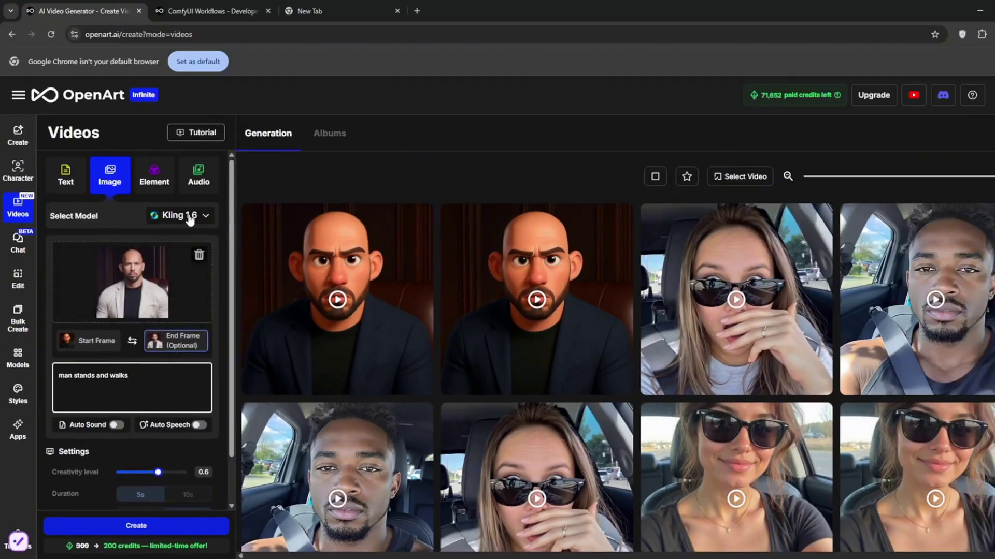
pyautogui.scroll(-1, 117, 373)
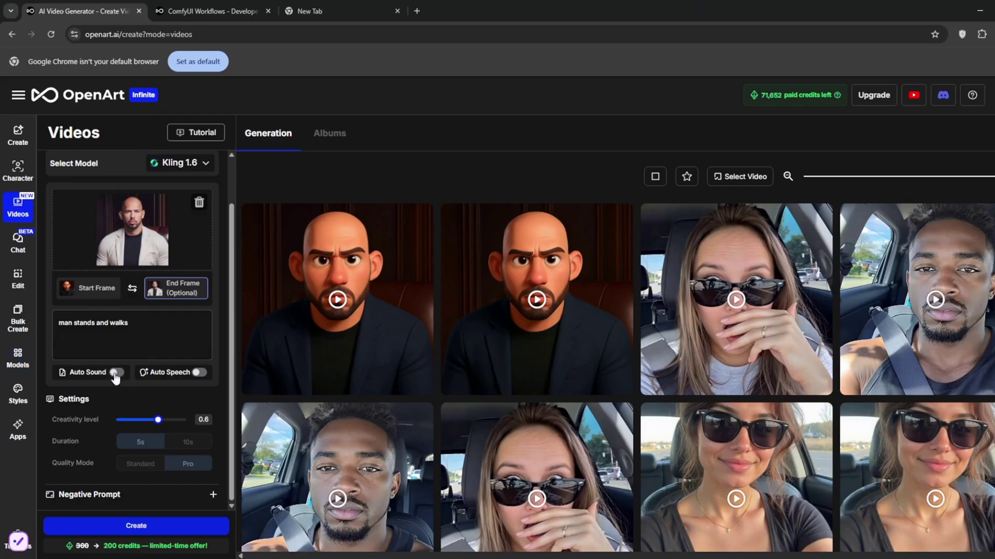
pyautogui.moveTo(161, 425); pyautogui.dragTo(165, 423)
pyautogui.click(147, 527)
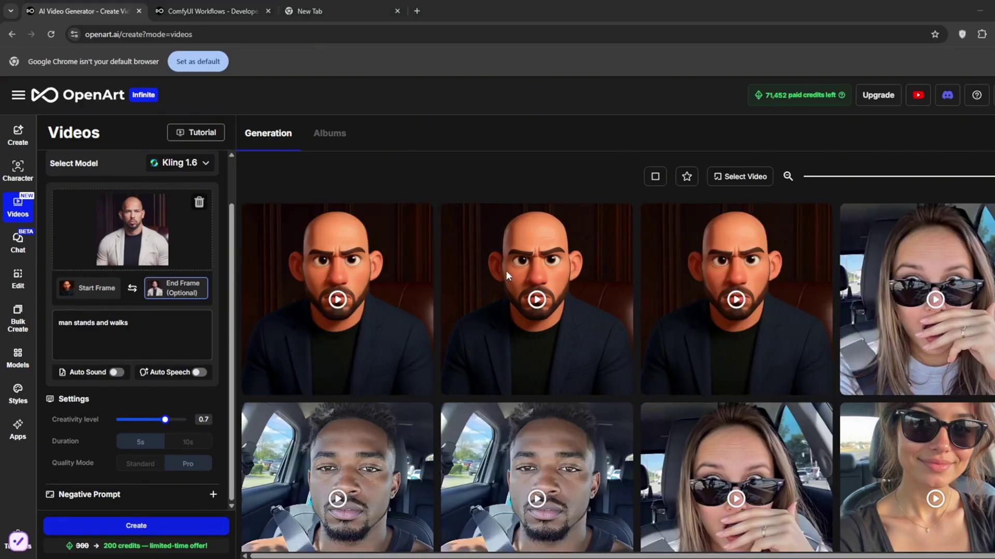
# Step: Watch the newest walking clip in the viewer, then close it
pyautogui.click(346, 290)
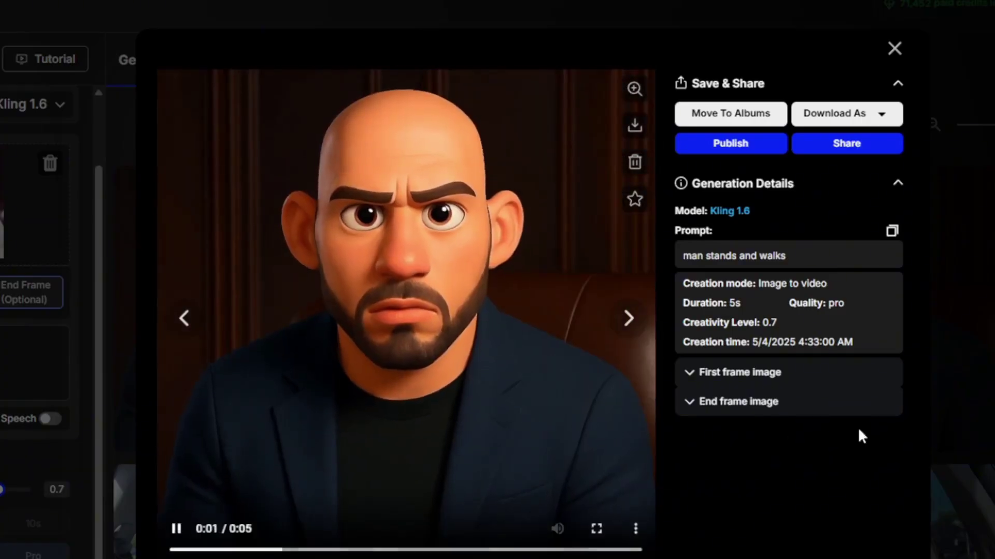
pyautogui.click(928, 435)
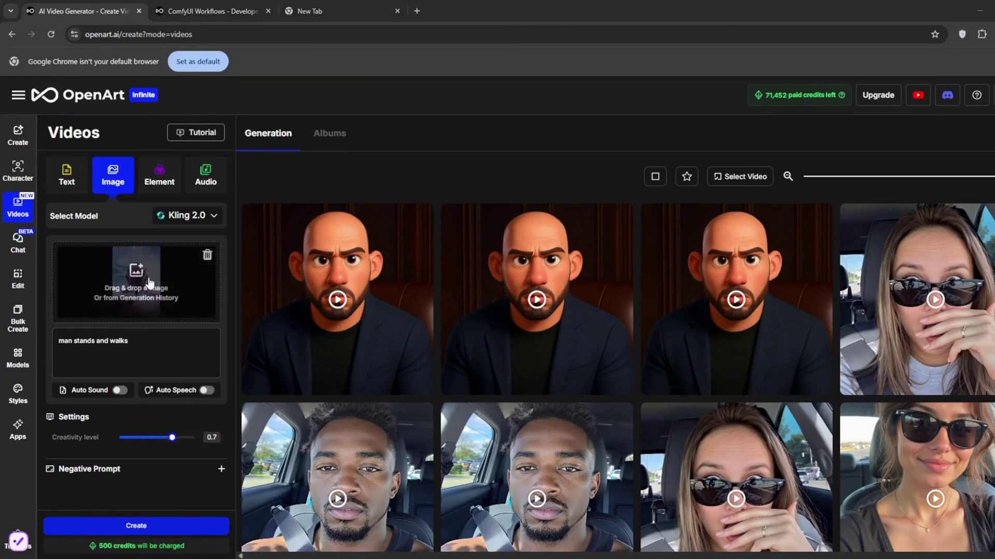
# Step: Clear the prompt and turn on Auto Sound with 'monster growls, wind swooshing'
pyautogui.moveTo(140, 340); pyautogui.dragTo(18, 346)
pyautogui.press('BackSpace')
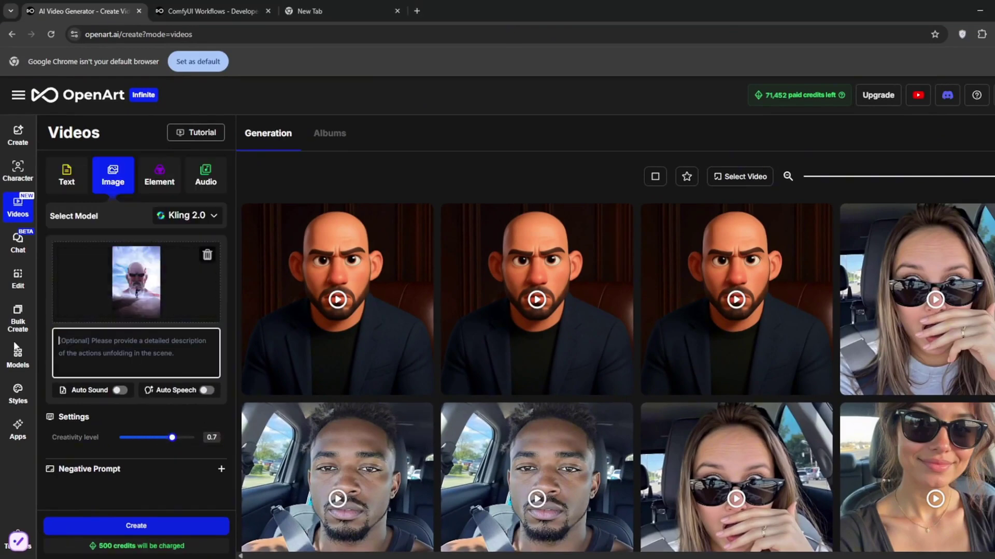
pyautogui.click(119, 392)
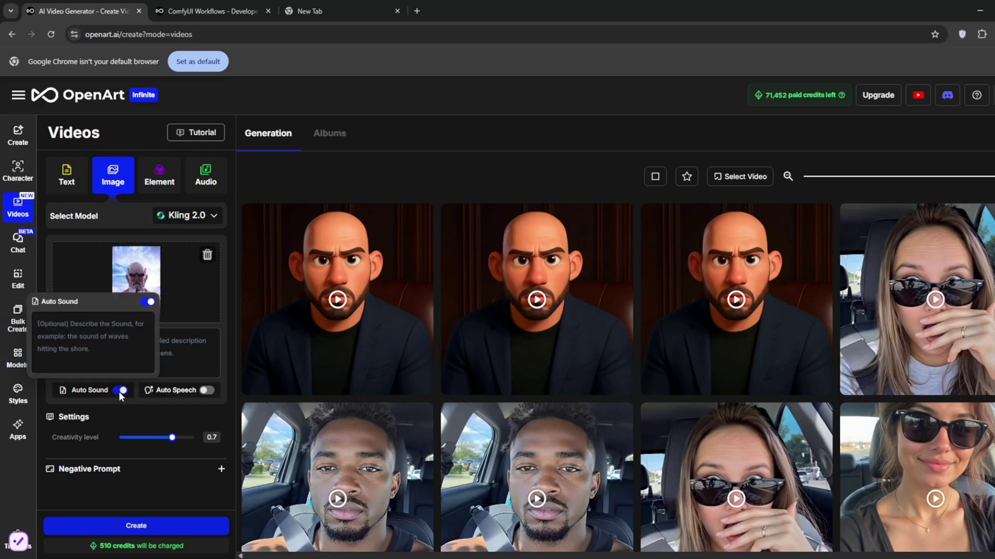
pyautogui.click(79, 319)
pyautogui.write('monster')
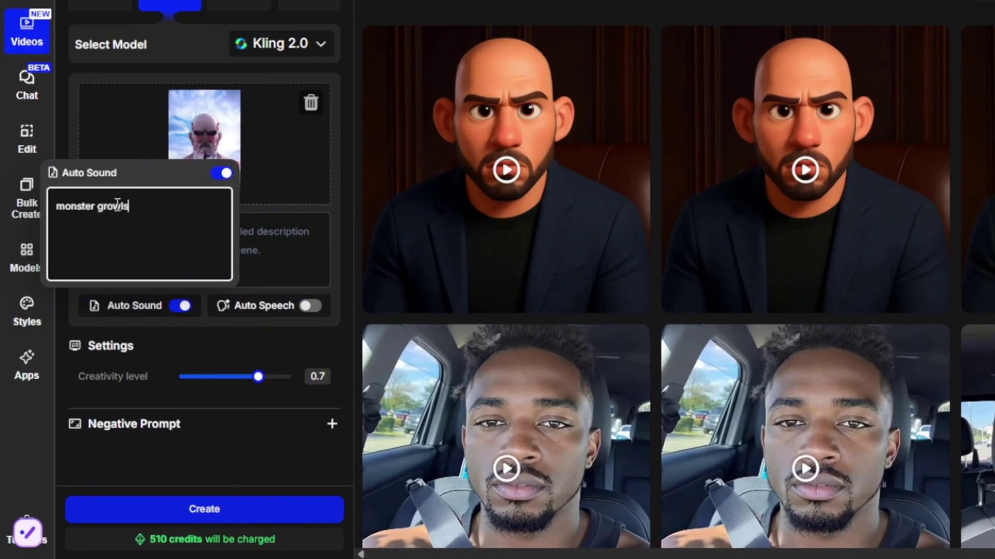
pyautogui.write('growls, wind swoosch')
pyautogui.press('BackSpace')
pyautogui.press('BackSpace')
pyautogui.write('hing')
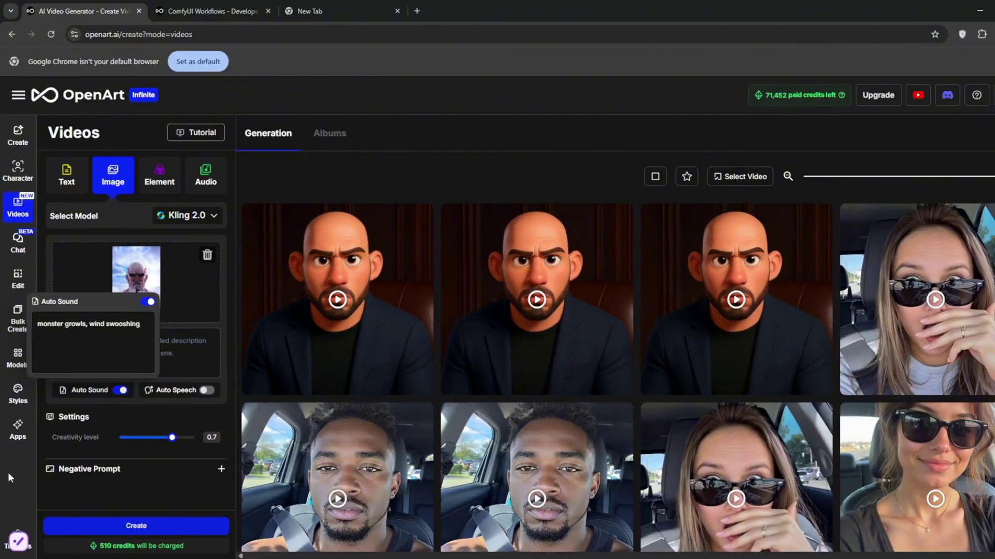
pyautogui.click(141, 446)
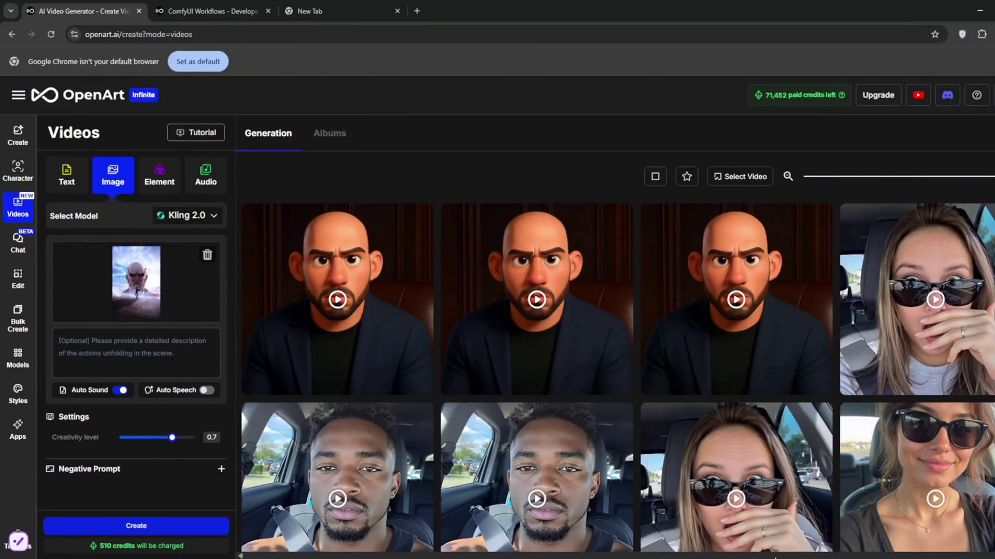
# Step: Watch the earlier Titan clip fullscreen with sound, then close the viewer
pyautogui.click(905, 352)
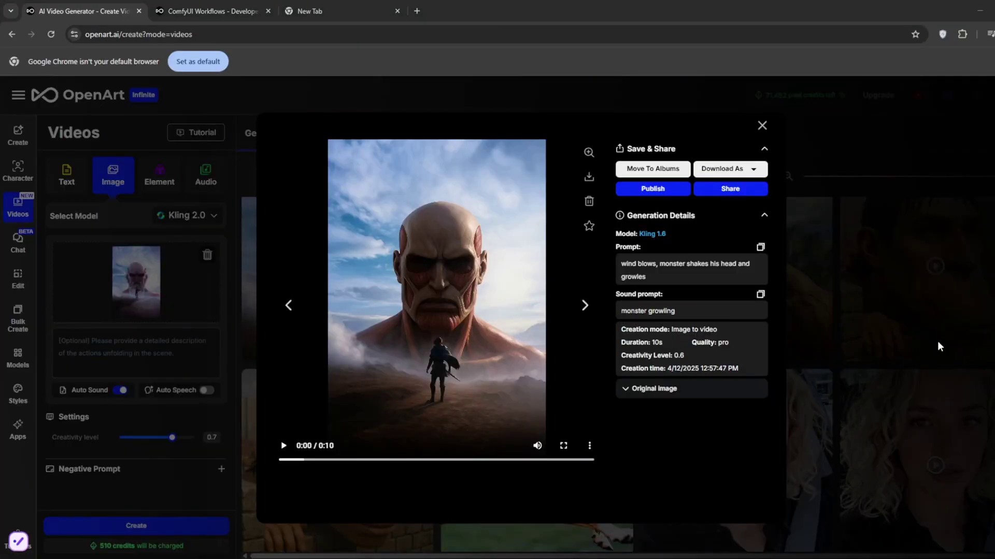
pyautogui.doubleClick(358, 375)
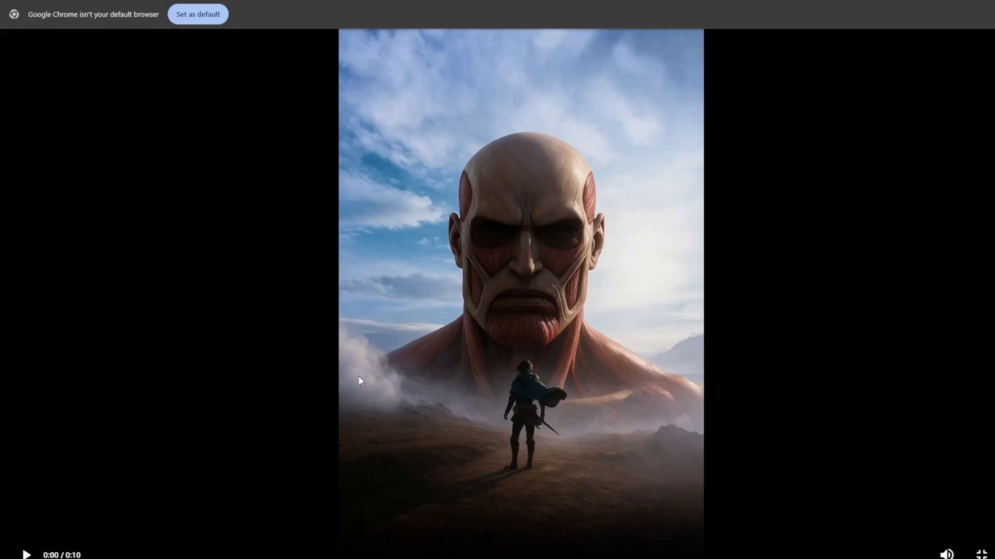
pyautogui.click(26, 554)
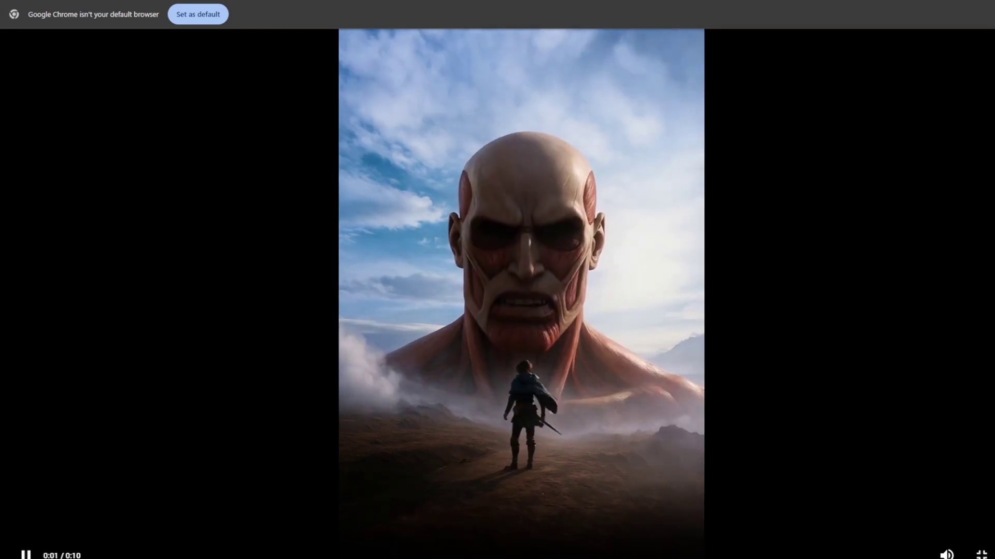
pyautogui.press('Escape')
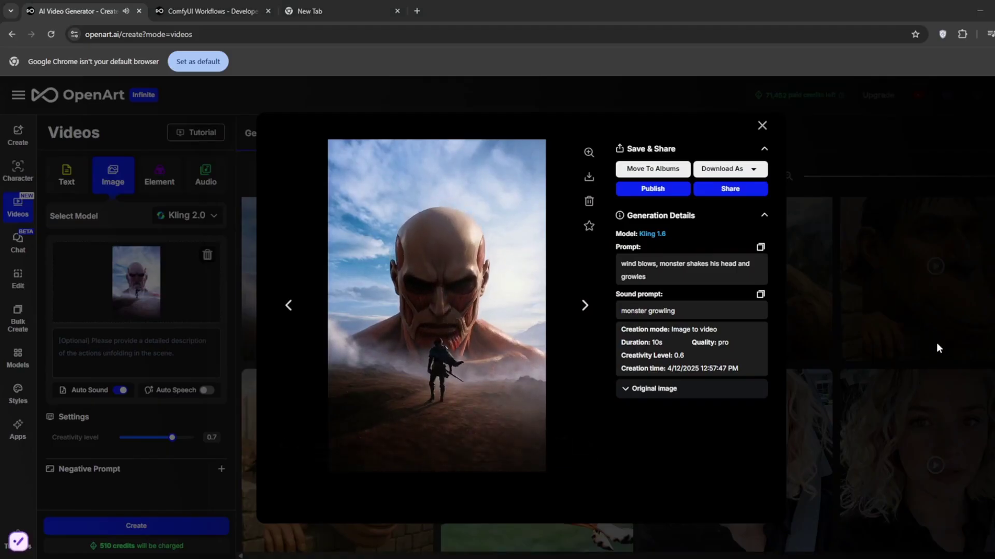
pyautogui.moveTo(340, 382)
pyautogui.click(283, 445)
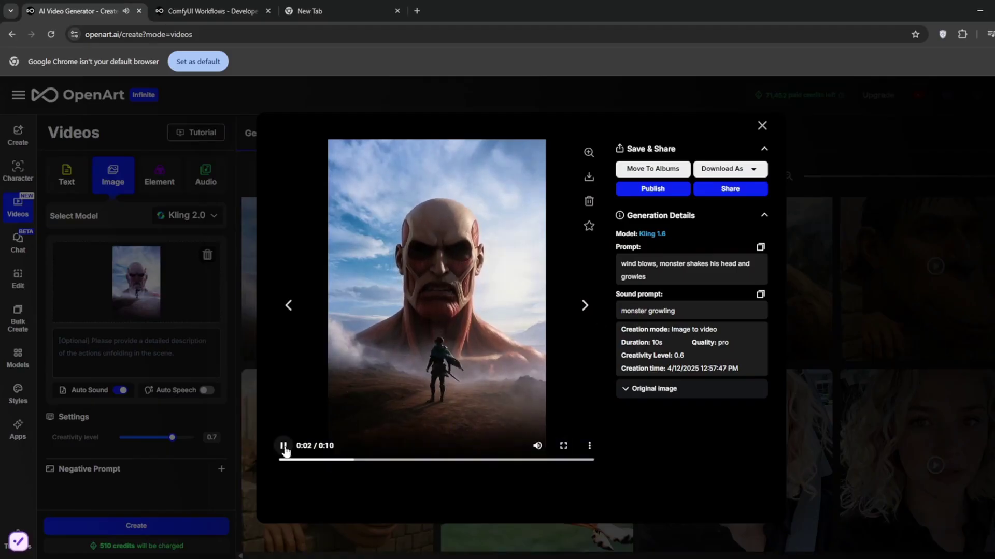
pyautogui.click(847, 136)
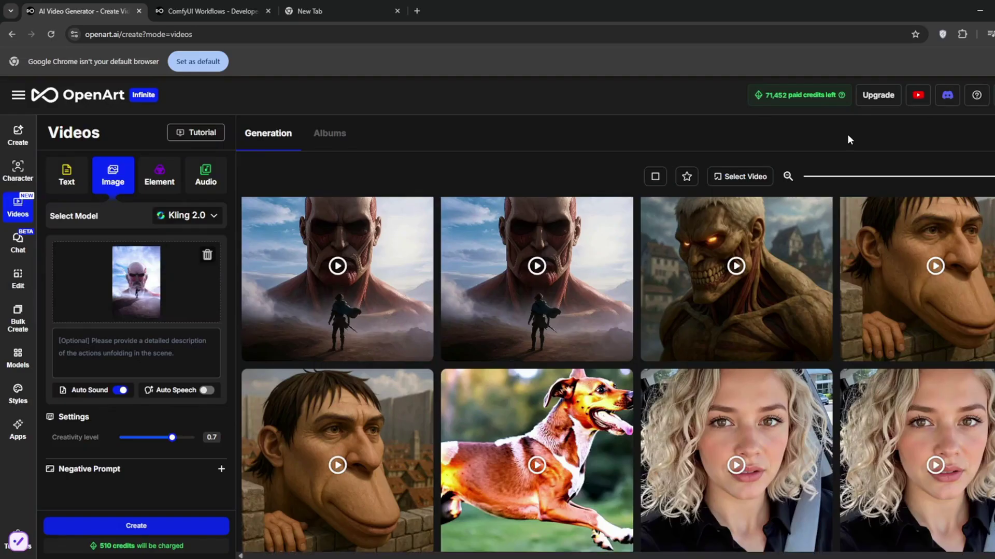
# Step: Switch to adding sound to an existing video and load the bald-man clip from past generations
pyautogui.moveTo(560, 310)
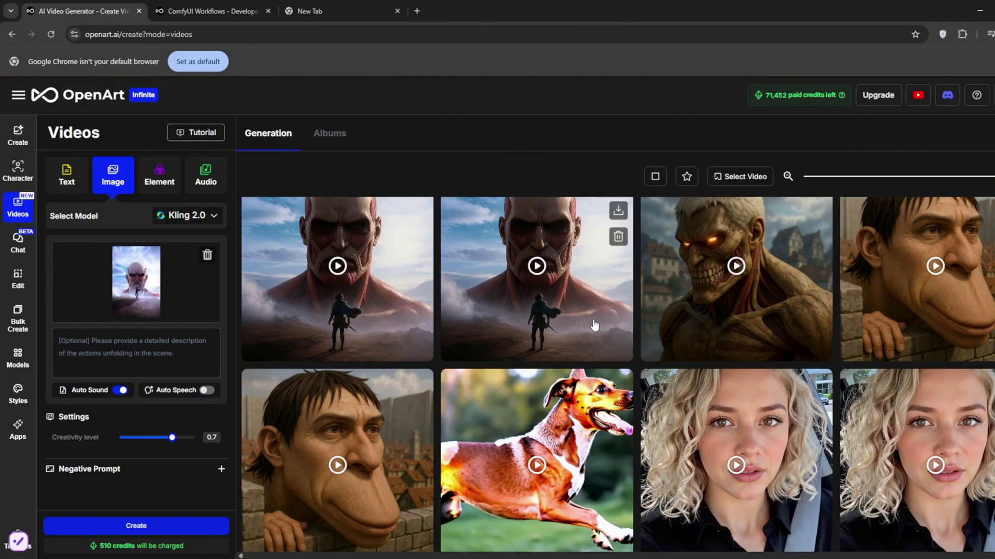
pyautogui.click(205, 176)
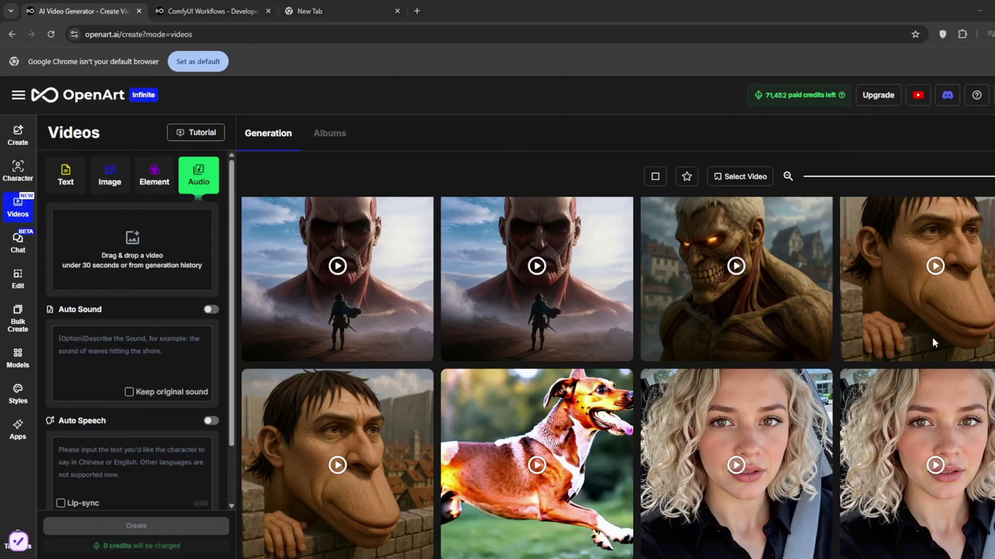
pyautogui.click(116, 241)
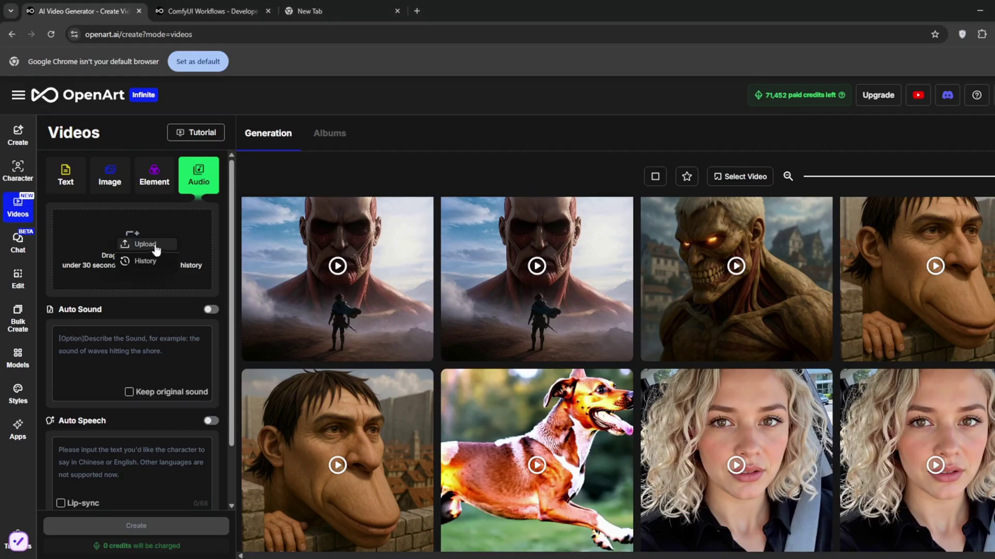
pyautogui.click(146, 260)
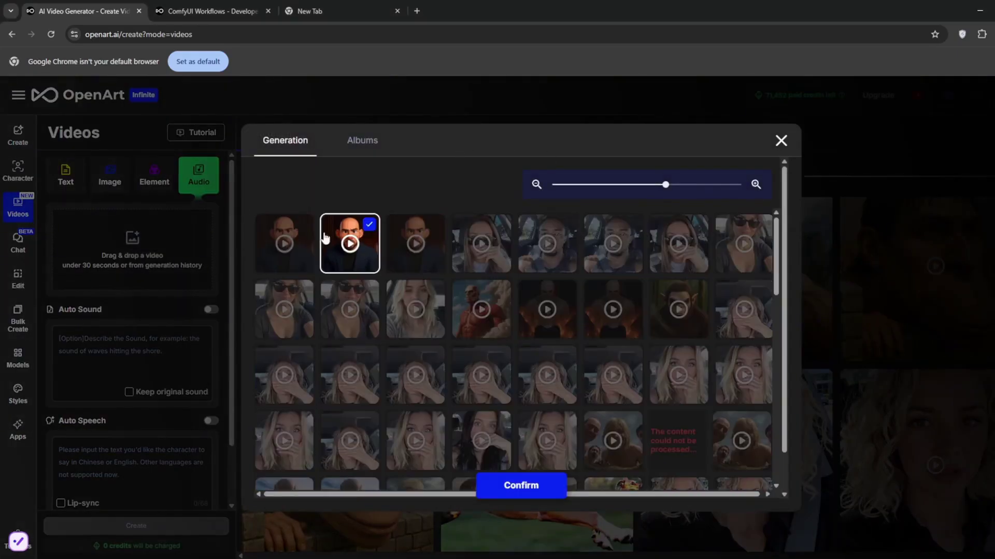
pyautogui.click(539, 498)
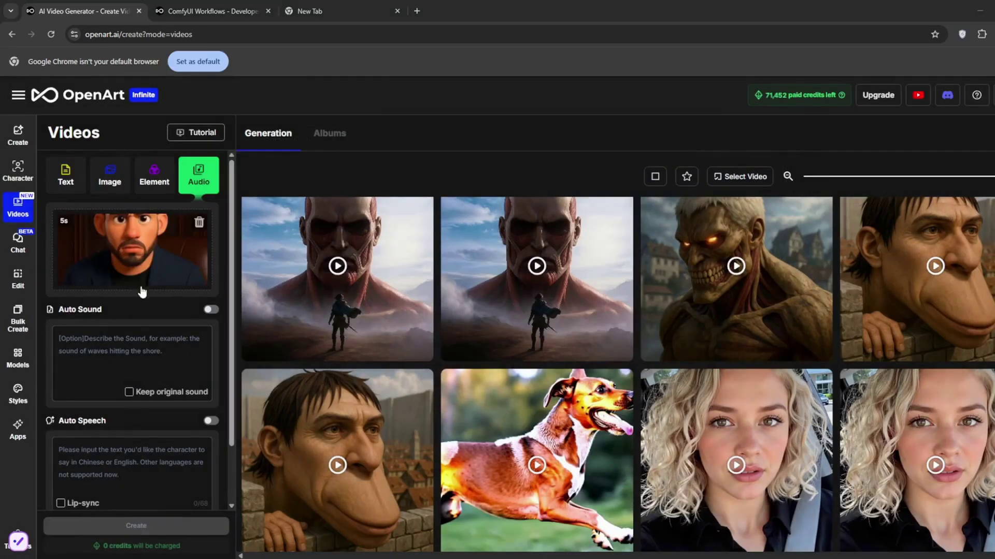
# Step: Enter a self-introduction speech urging viewers to buy the course and subscribe, using Noble voice with lip-sync
pyautogui.scroll(-2, 113, 433)
pyautogui.click(111, 389)
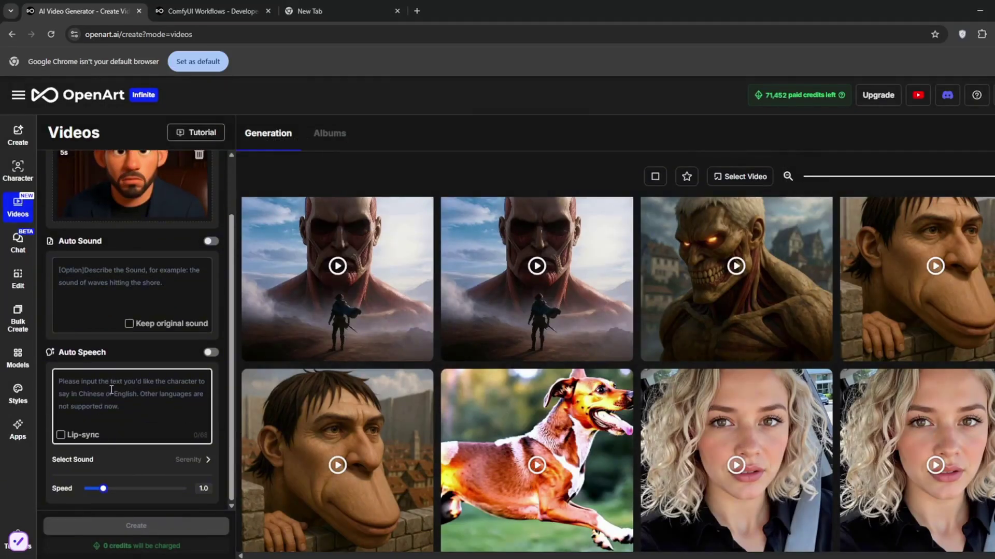
pyautogui.write('Hey Im andrew tate and You should buy my course and subscribe')
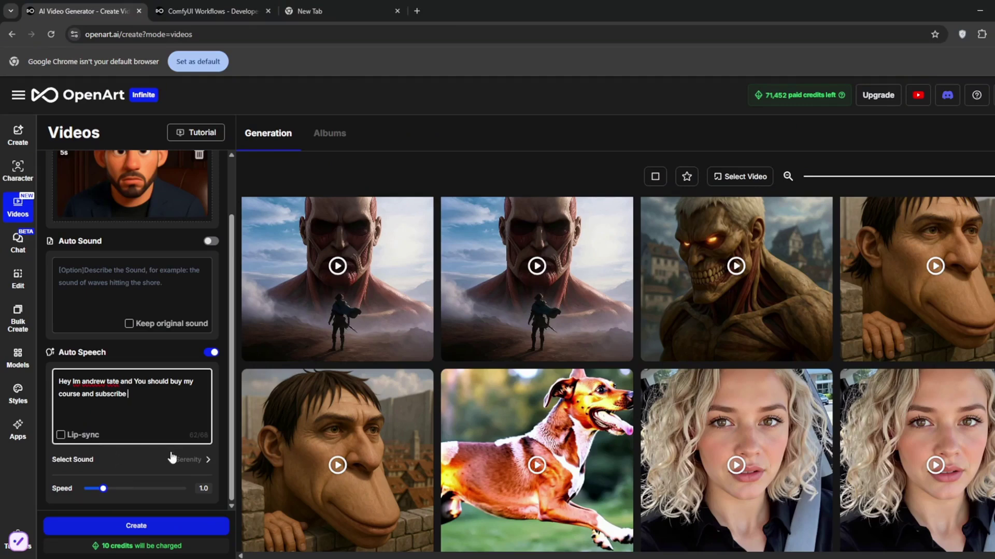
pyautogui.click(172, 459)
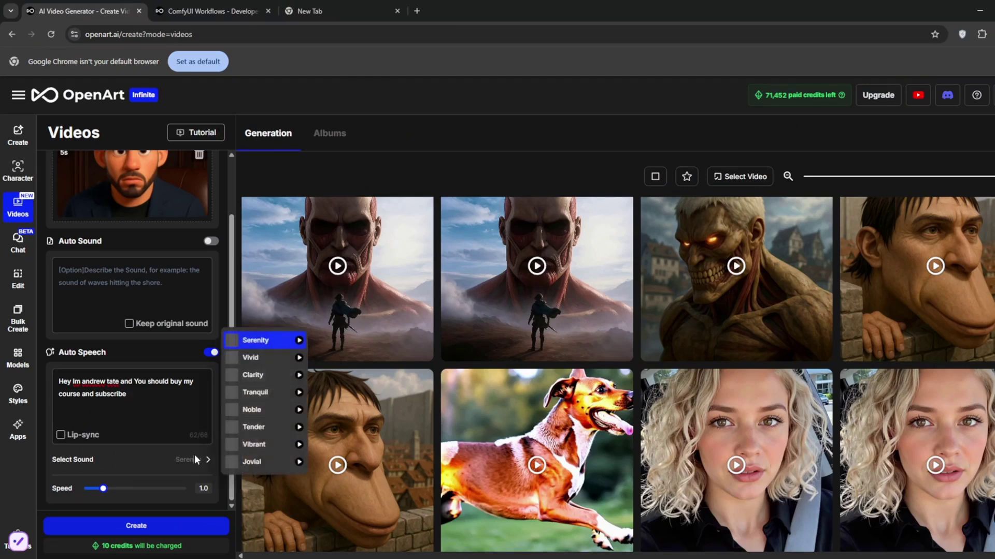
pyautogui.click(300, 410)
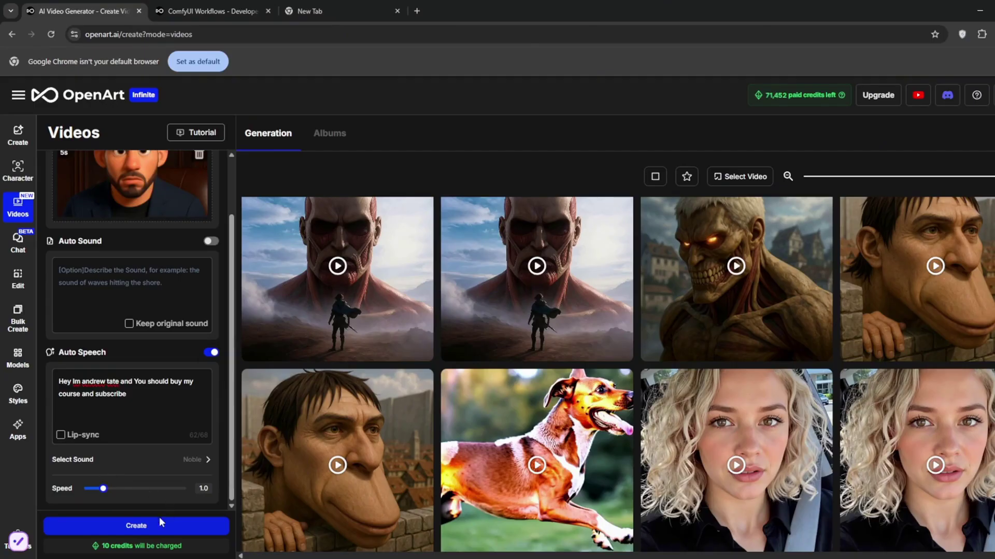
pyautogui.click(75, 382)
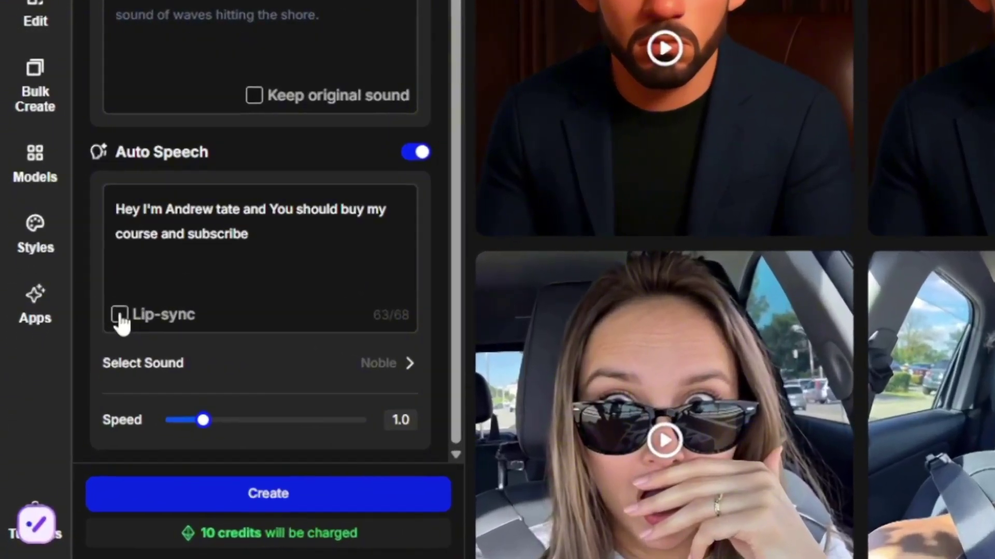
pyautogui.click(60, 436)
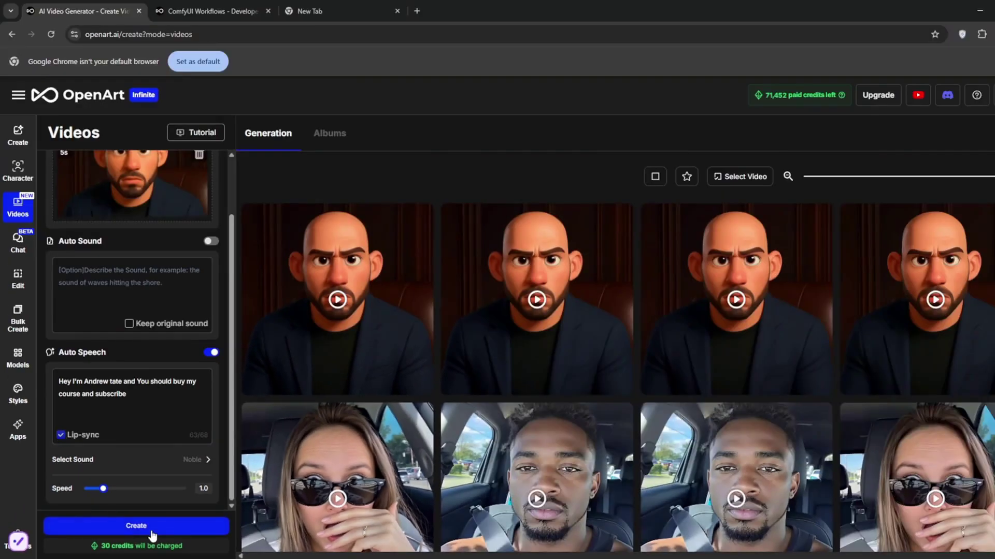
# Step: Generate the lip-synced talking video, watch it full screen, and close its details
pyautogui.click(153, 532)
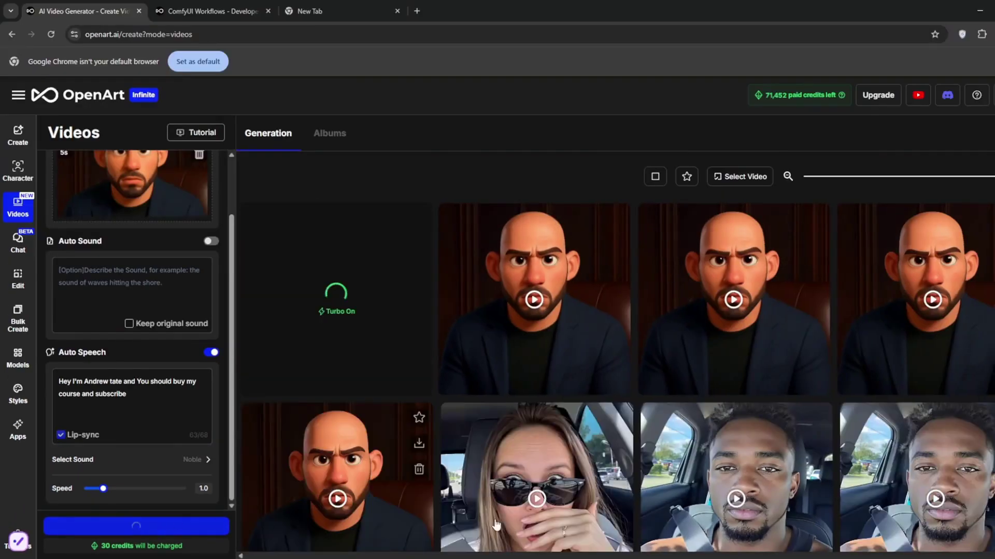
pyautogui.click(496, 376)
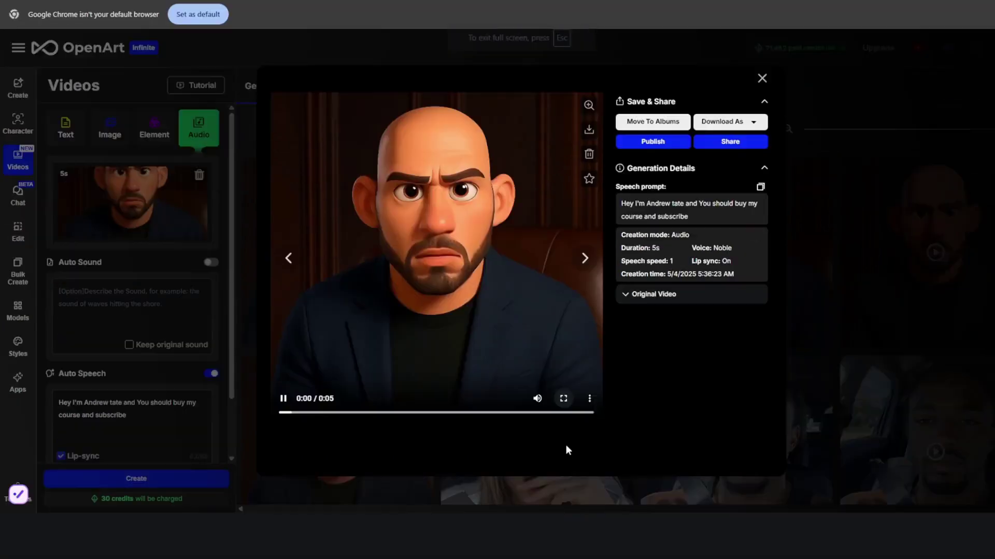
pyautogui.click(563, 445)
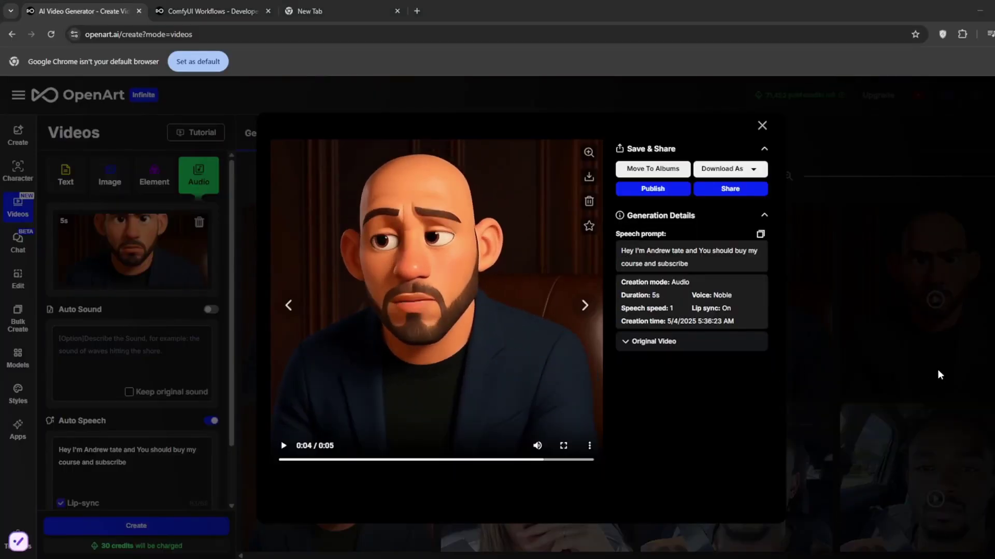
pyautogui.click(762, 125)
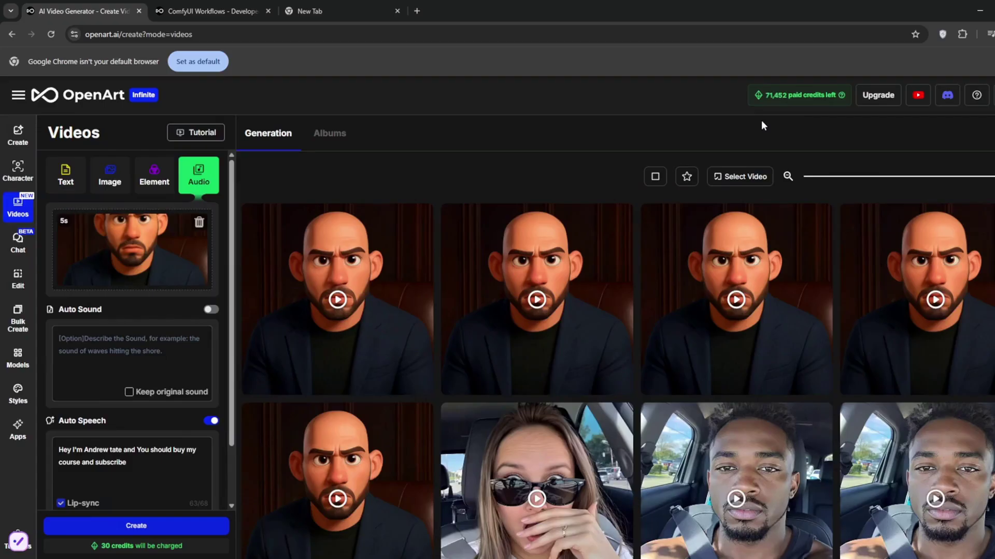
# Step: Create a 10s Pro Elements video from the chocolate and table images: 'zoom shot of a chocolate on top of a table'
pyautogui.click(158, 188)
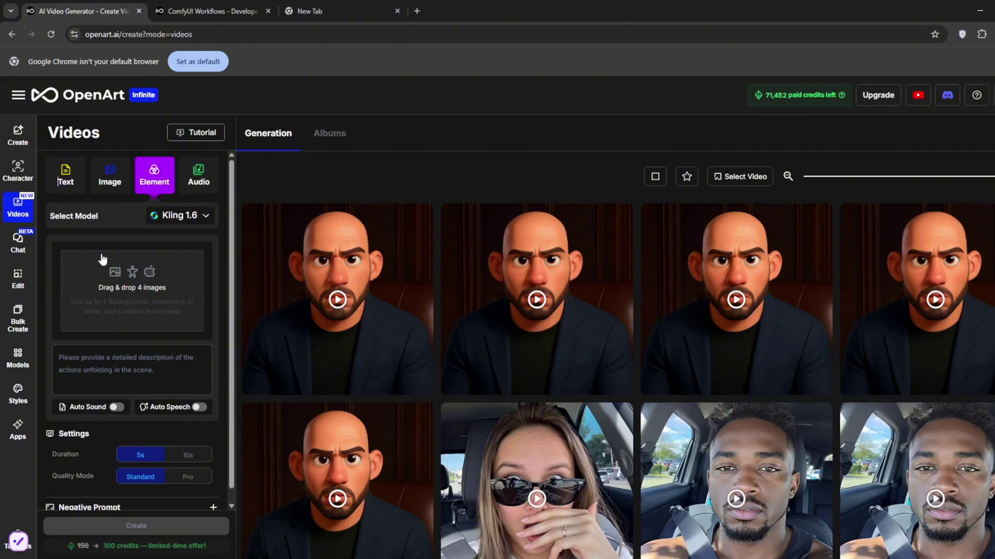
pyautogui.moveTo(109, 252); pyautogui.dragTo(91, 277)
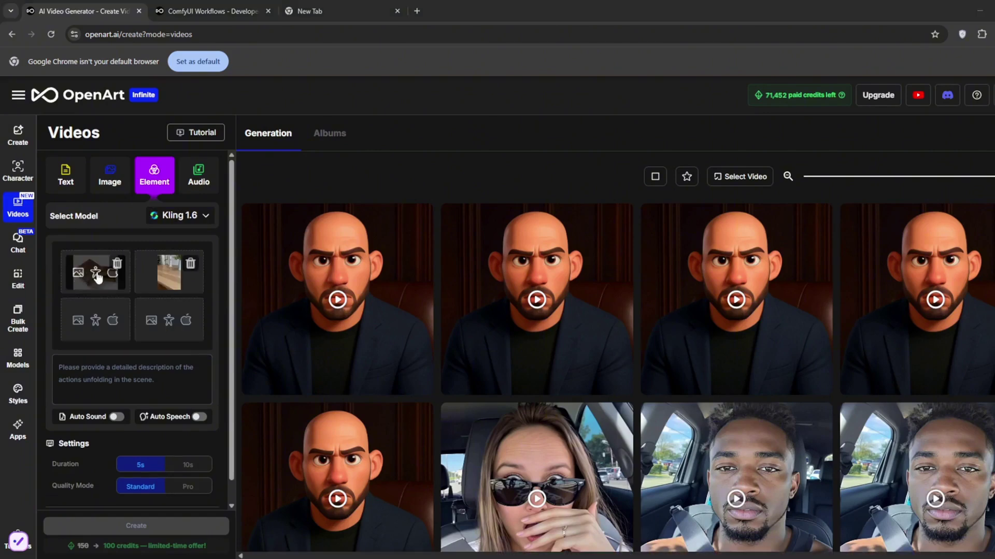
pyautogui.click(104, 367)
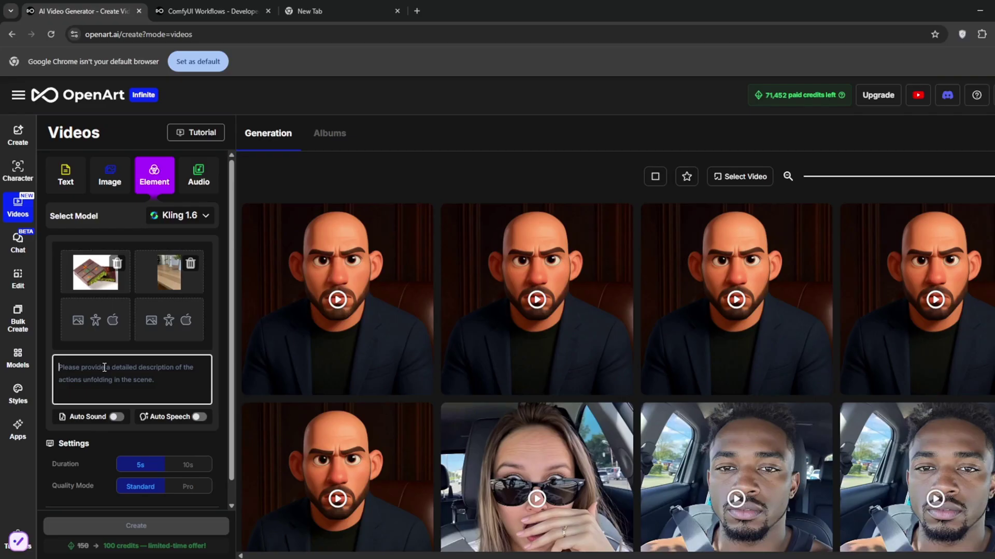
pyautogui.write('zoom shot')
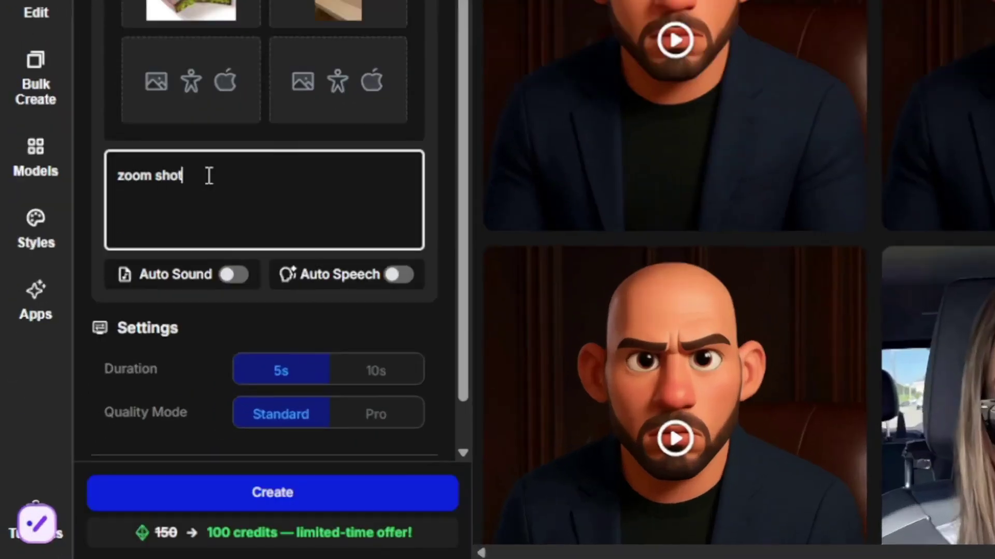
pyautogui.write(' of a chocolate on top of')
pyautogui.write(' a table')
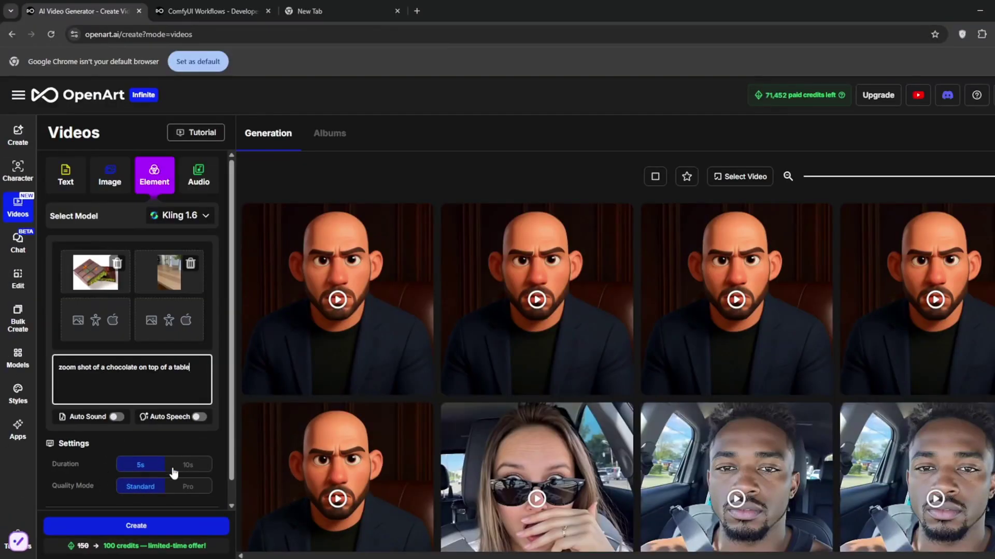
pyautogui.click(181, 468)
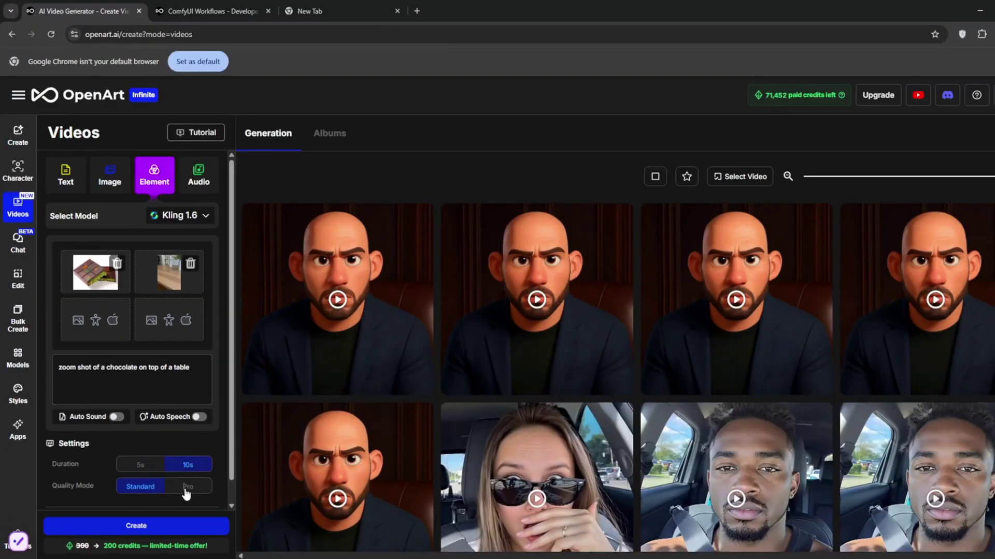
pyautogui.scroll(-1, 155, 471)
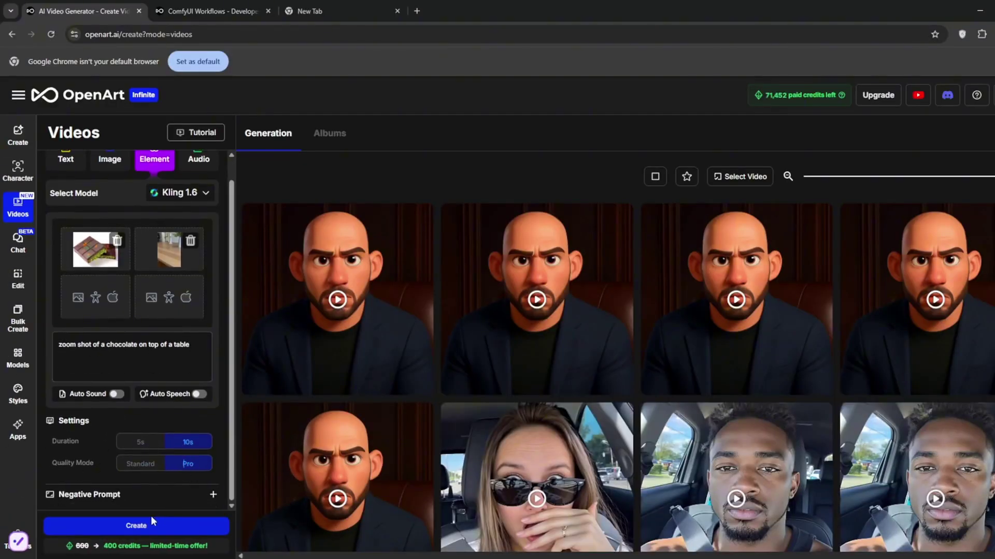
pyautogui.click(136, 526)
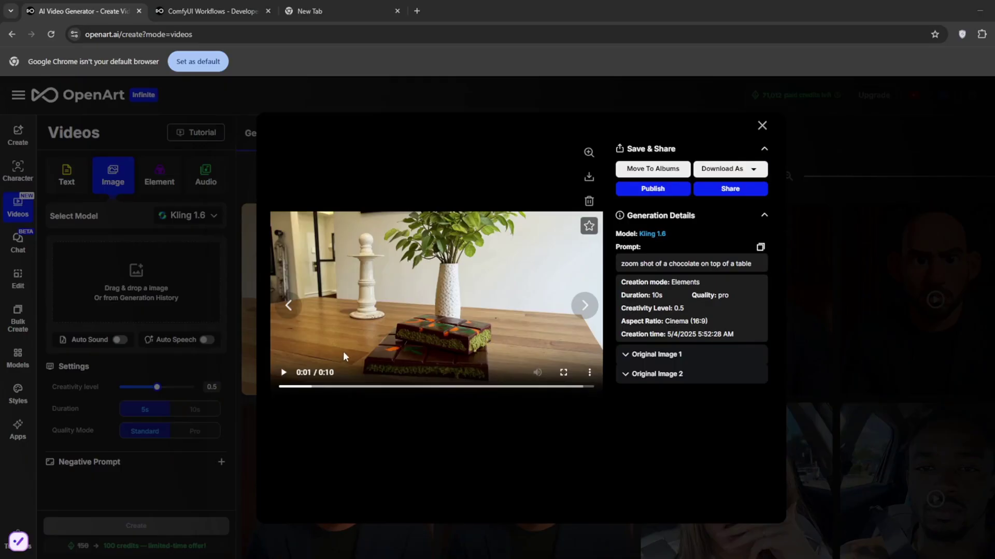
# Step: Play the chocolate-on-table video and watch it full screen
pyautogui.click(361, 349)
pyautogui.click(563, 373)
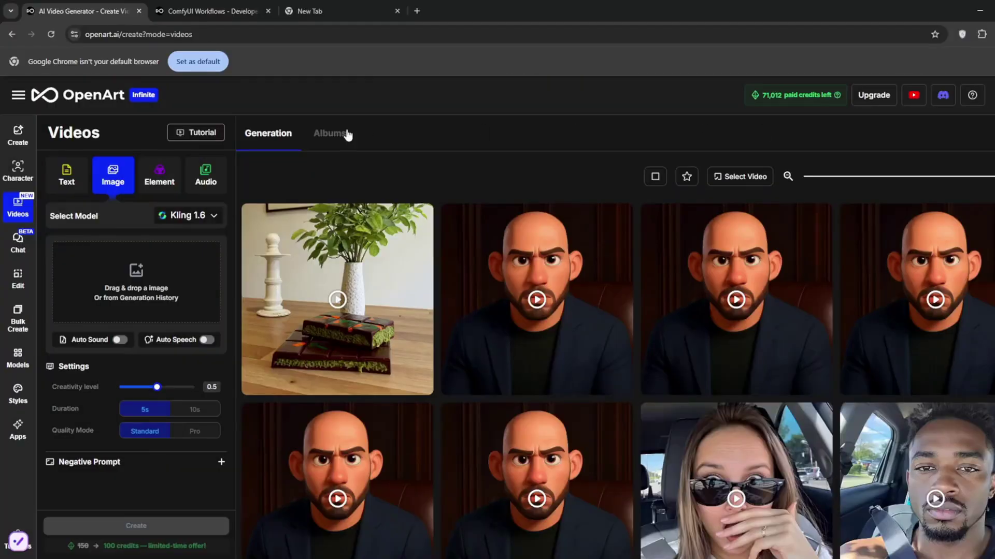
# Step: Start a new image from Create and bring up the model and character choices
pyautogui.click(17, 136)
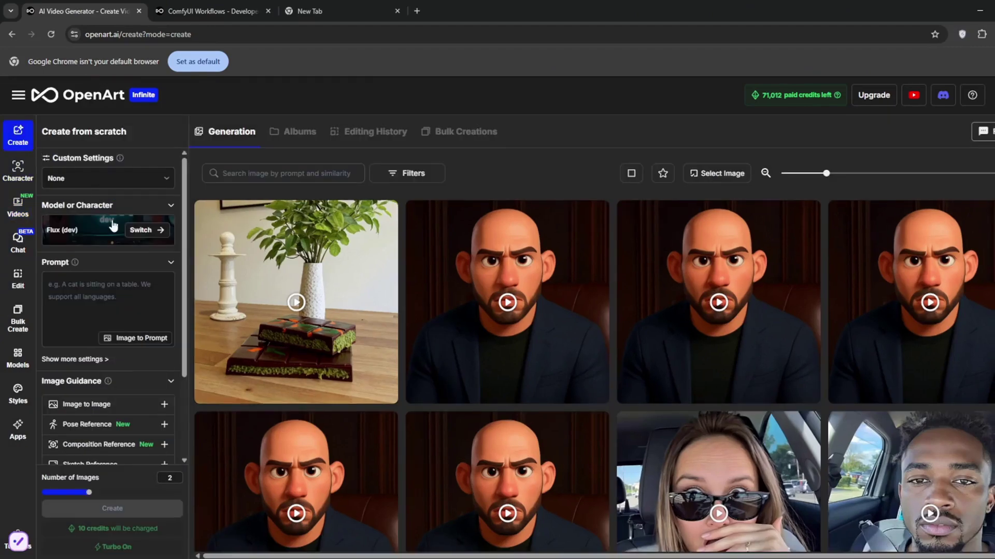
pyautogui.click(145, 231)
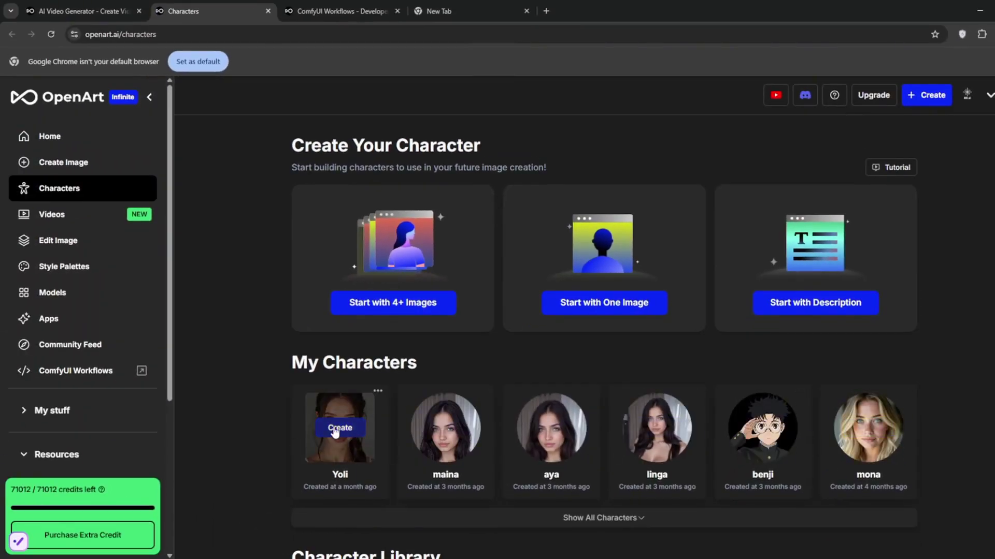
pyautogui.click(335, 433)
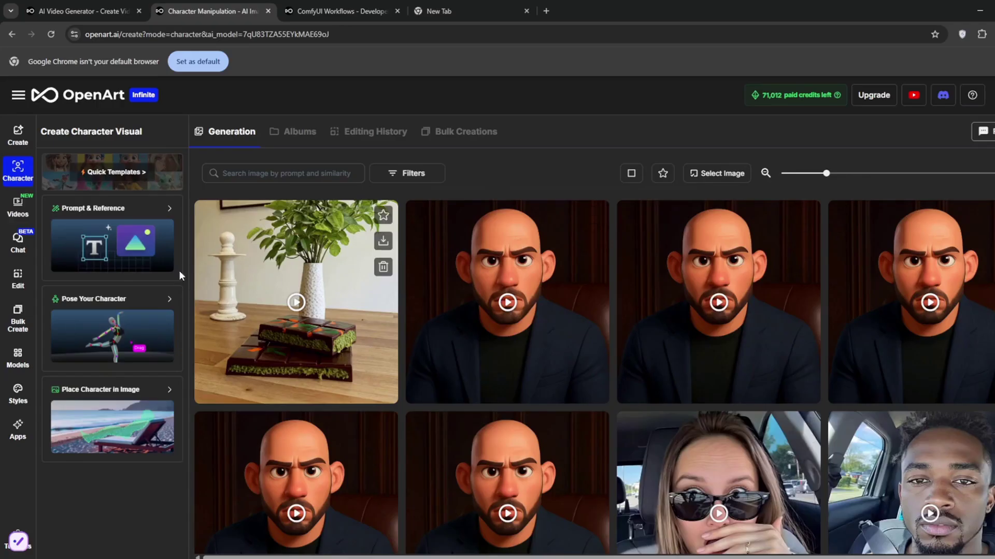
pyautogui.click(165, 212)
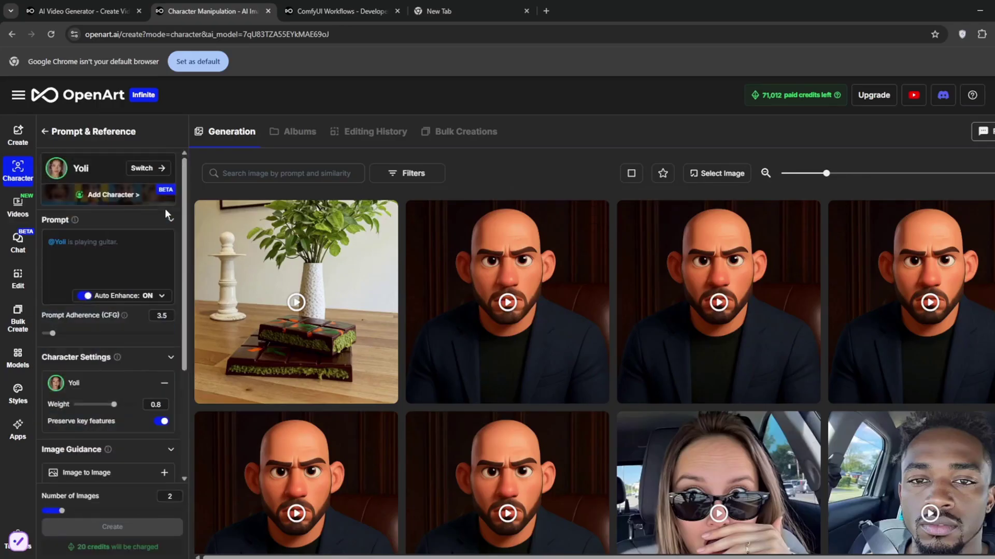
pyautogui.click(119, 251)
pyautogui.write('sta')
pyautogui.write('nding in her room')
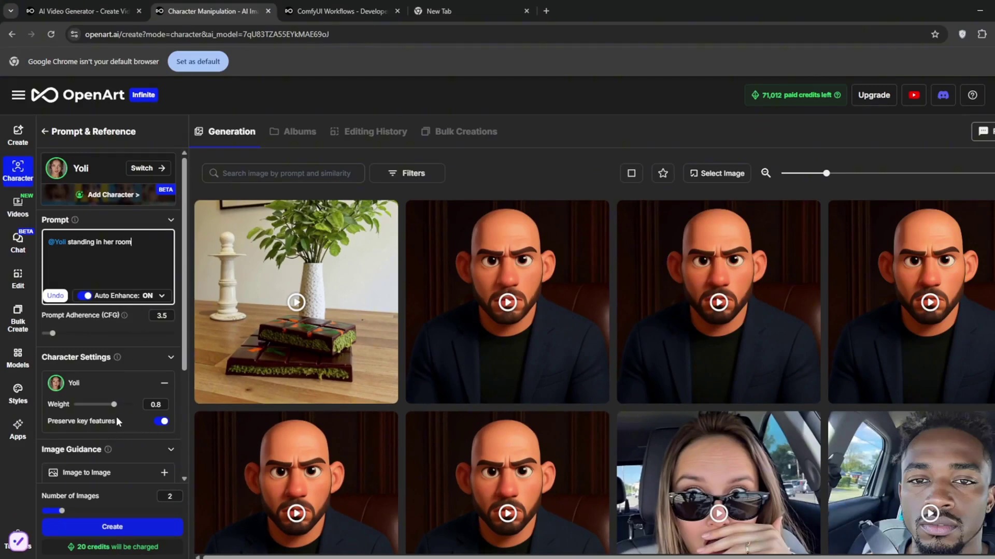
pyautogui.scroll(-3, 118, 422)
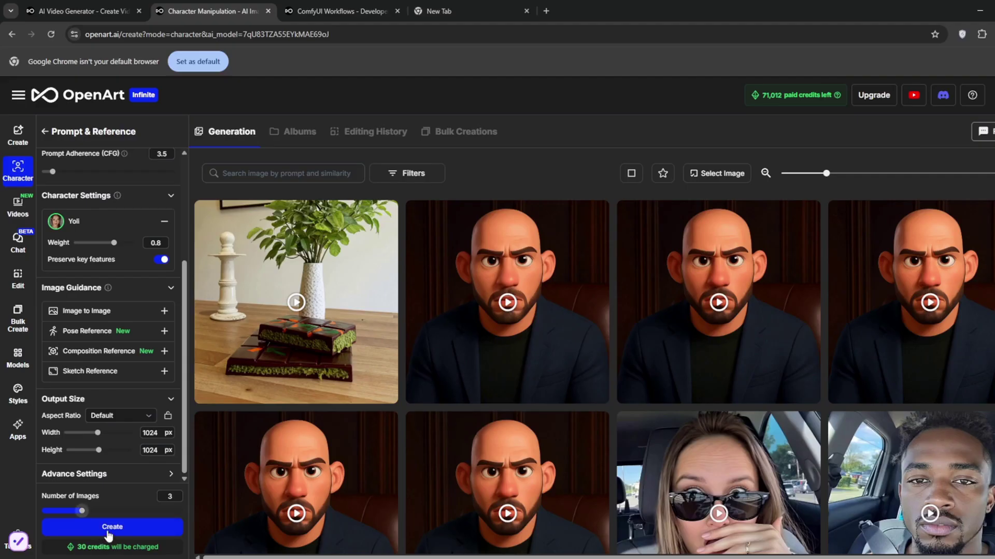
pyautogui.click(108, 533)
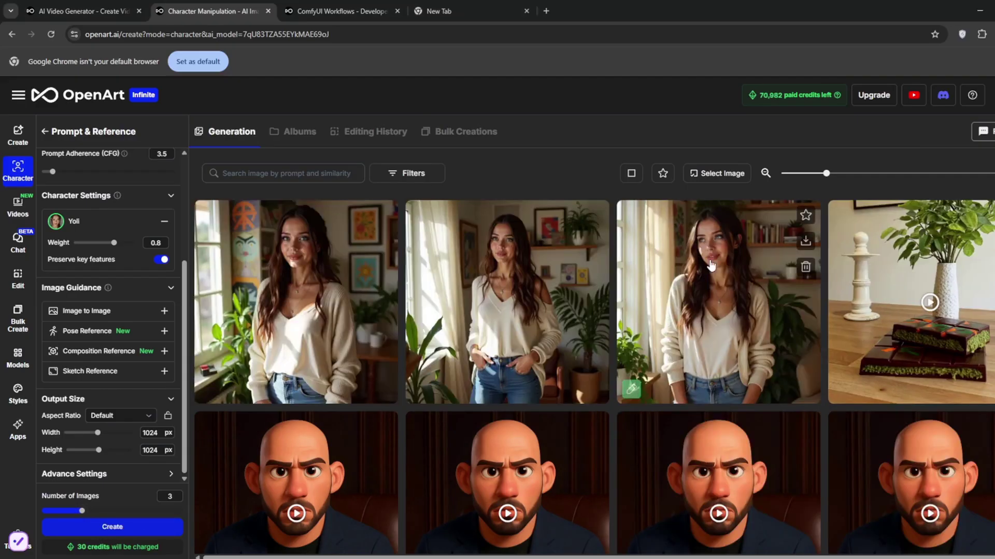
# Step: Flip through the new Yoli room images, settling on one showing its generation details
pyautogui.click(523, 302)
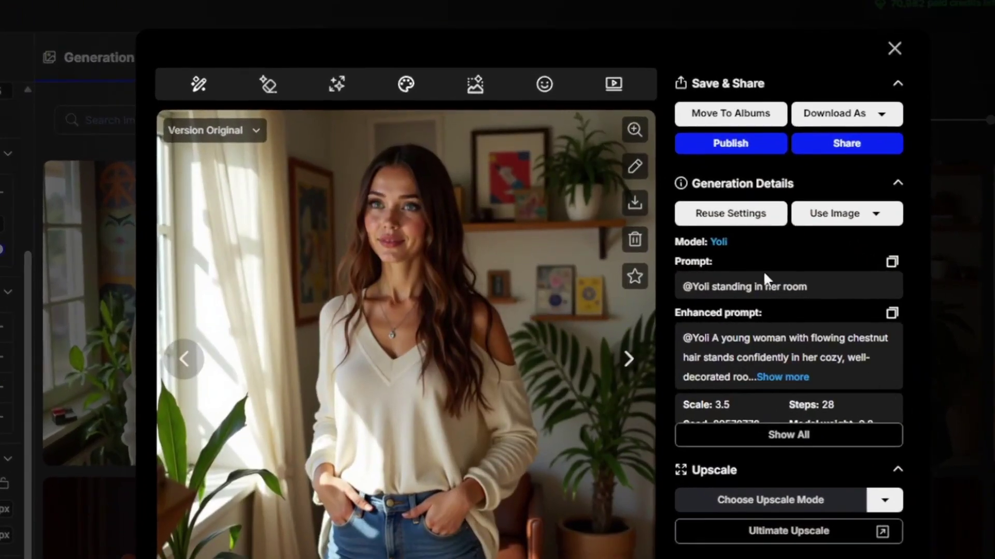
pyautogui.press('Escape')
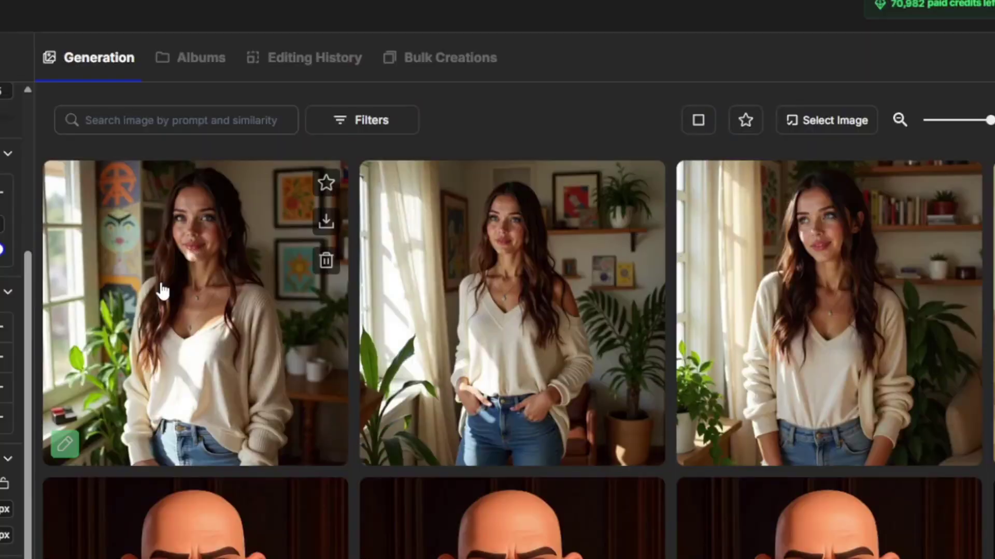
pyautogui.click(162, 291)
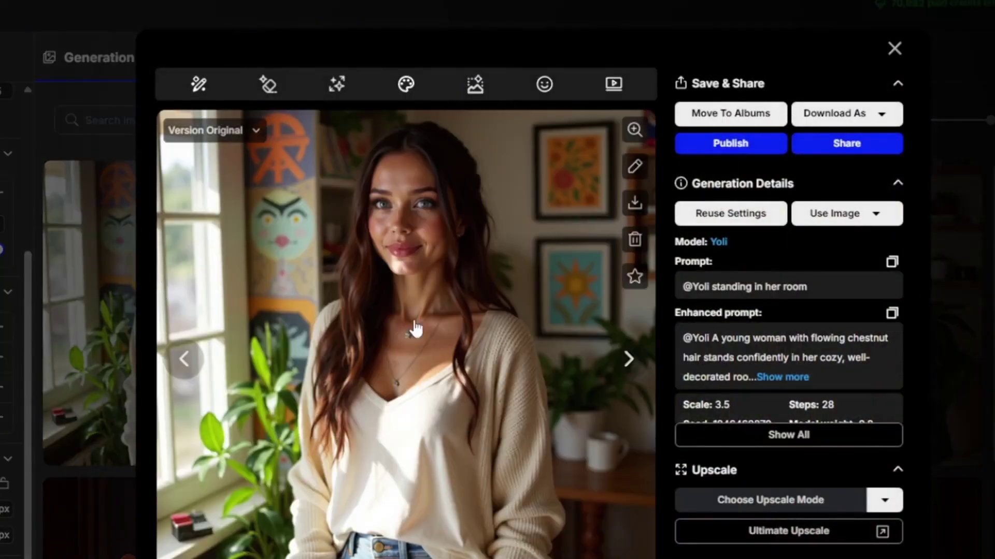
pyautogui.click(927, 444)
pyautogui.click(828, 336)
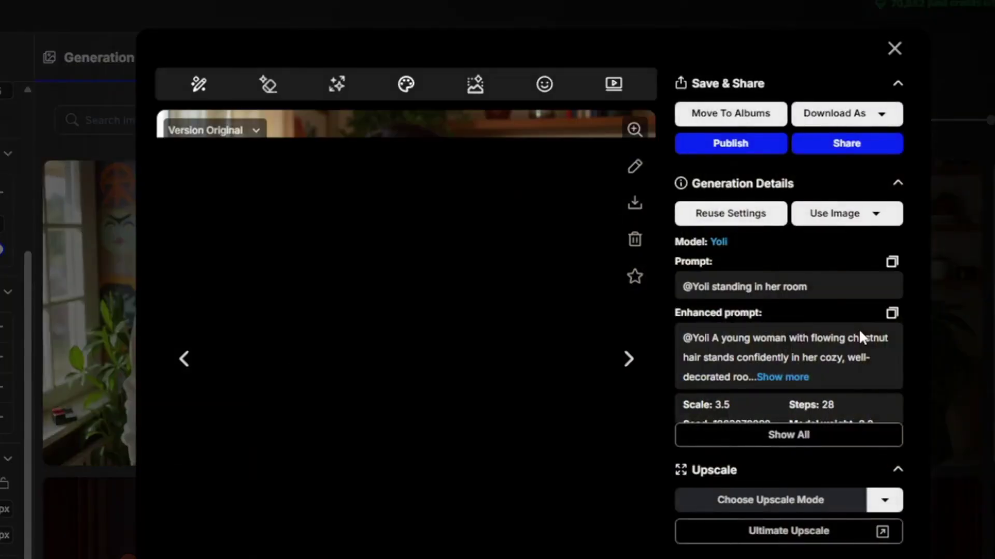
pyautogui.moveTo(614, 84)
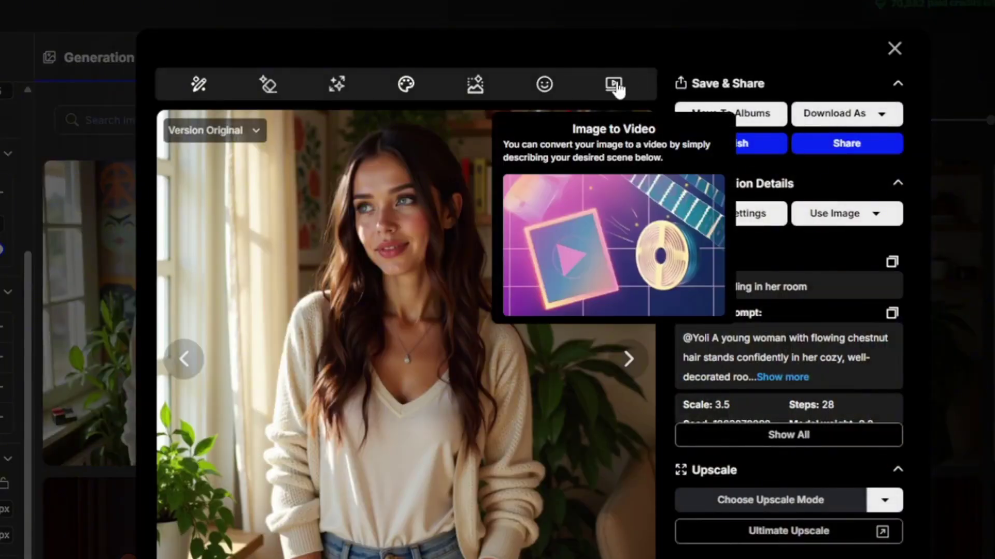